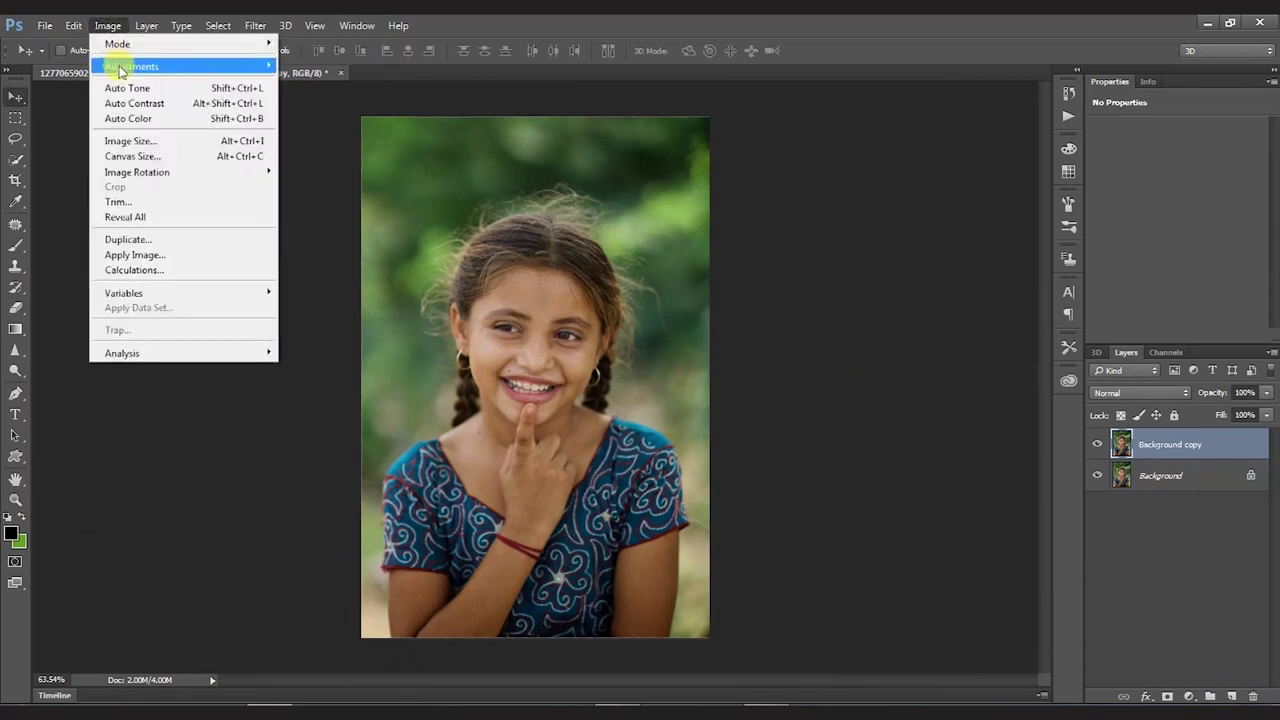
- Lower the photo's brightness and boost its saturation with Hue/Saturation
click(330, 63)
key(Return)
- Try Levels without applying it, then lift the Curves to brighten the photo
click(107, 25)
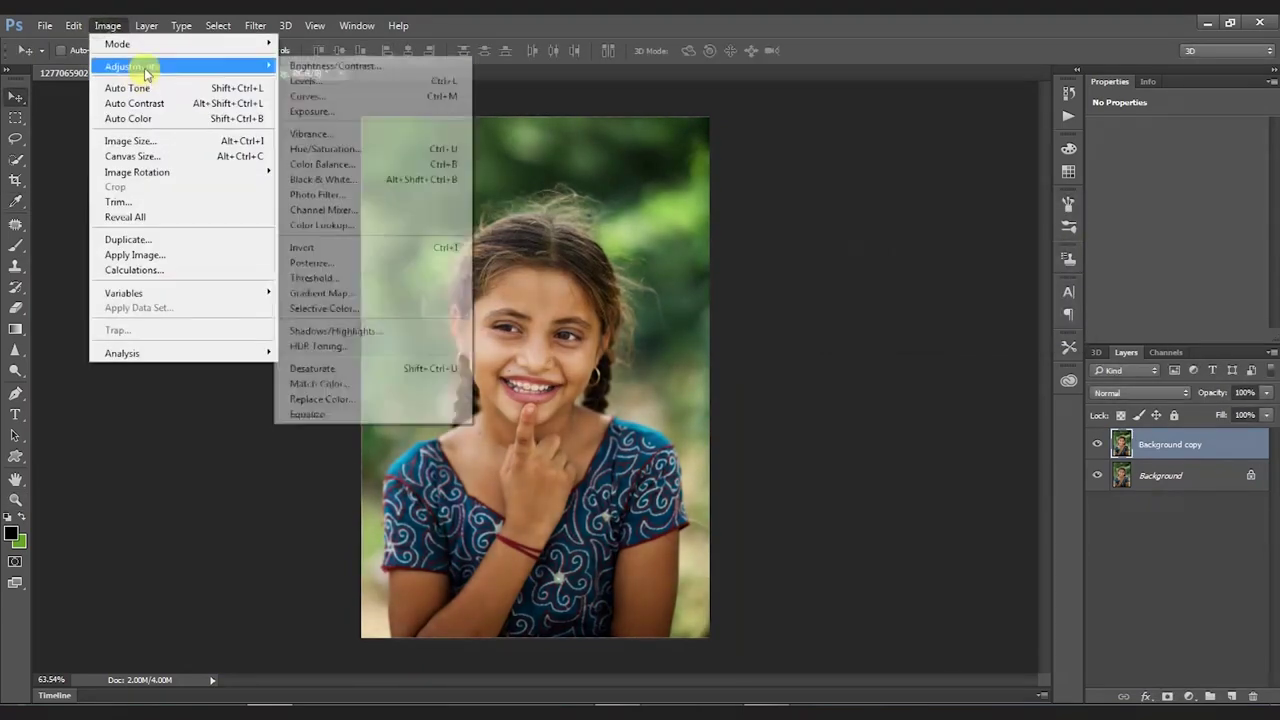
click(380, 158)
drag(975, 287, 980, 290)
click(1151, 203)
click(107, 25)
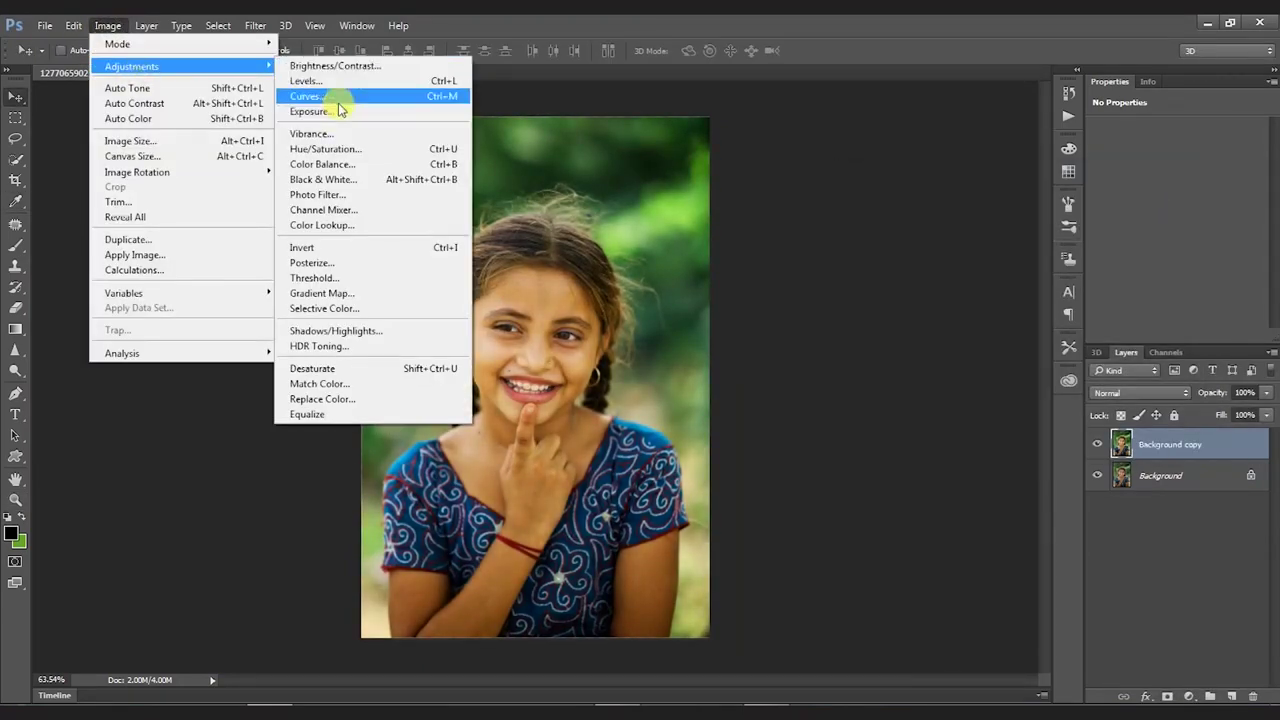
click(345, 80)
click(1089, 109)
- Apply Shadows/Highlights with Shadows reduced to 33% and slight highlight recovery
click(107, 25)
key(ctrl+m)
drag(926, 218, 926, 210)
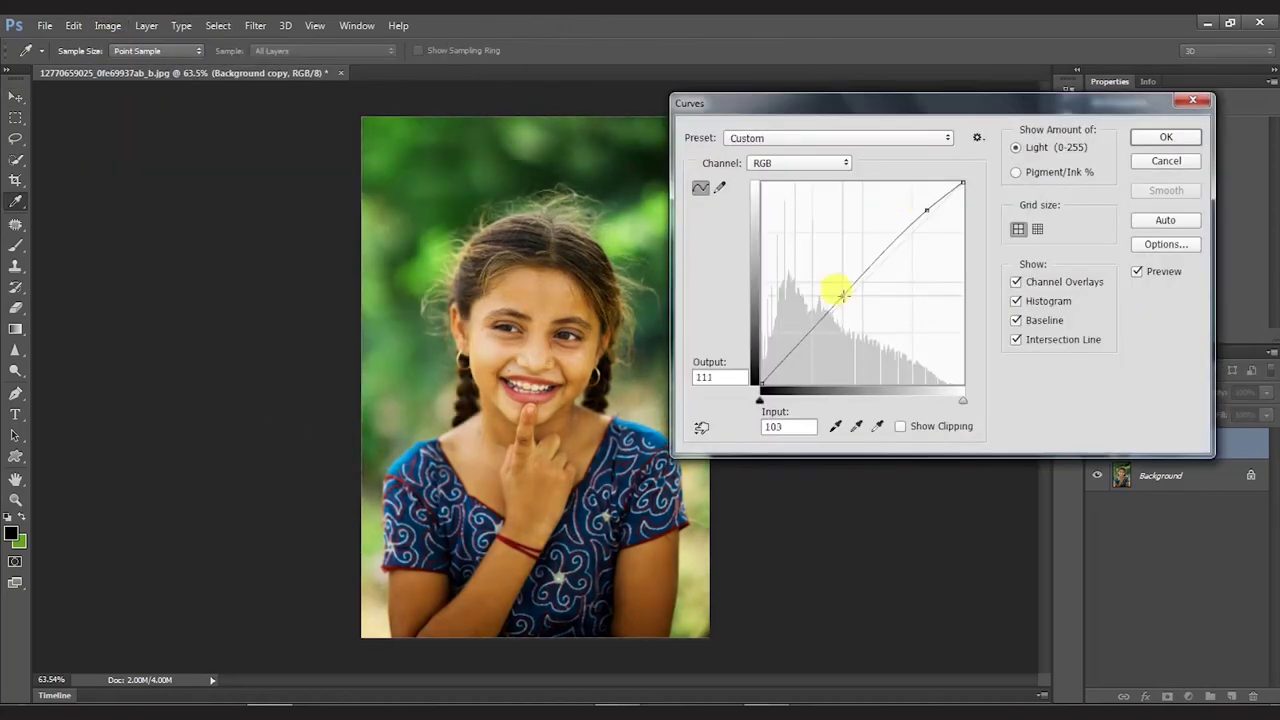
click(1175, 140)
click(107, 25)
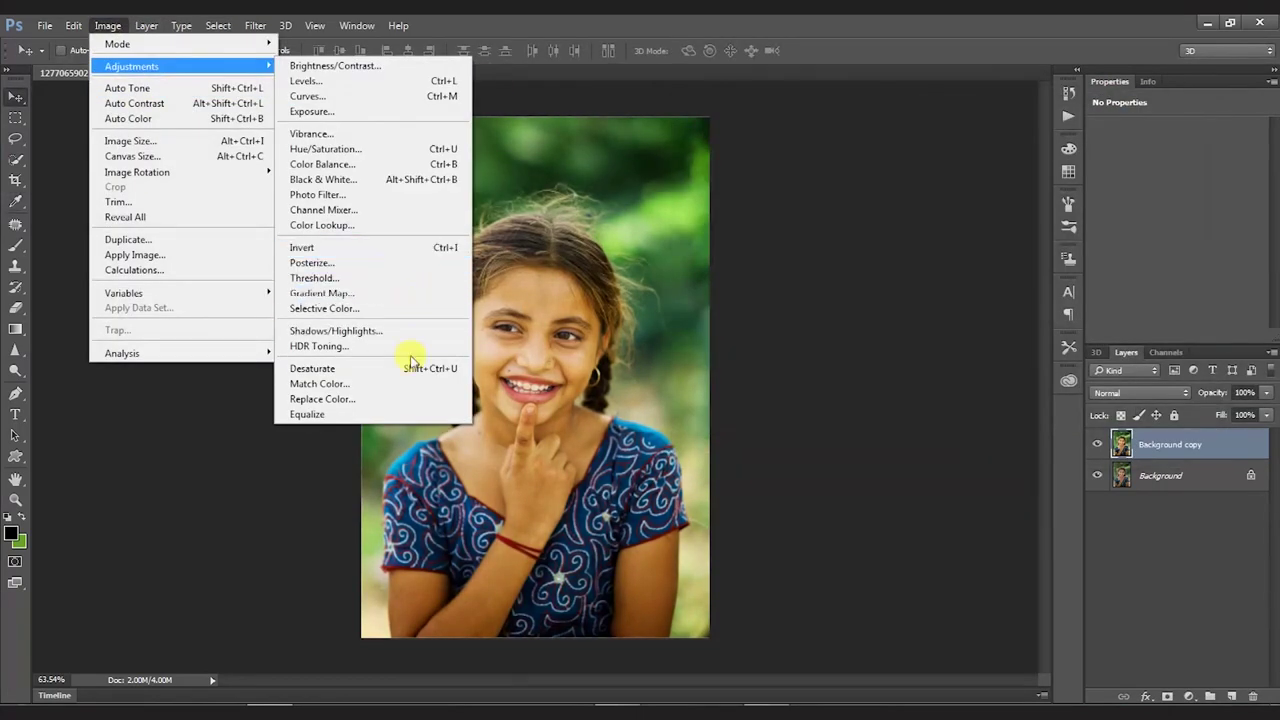
click(336, 330)
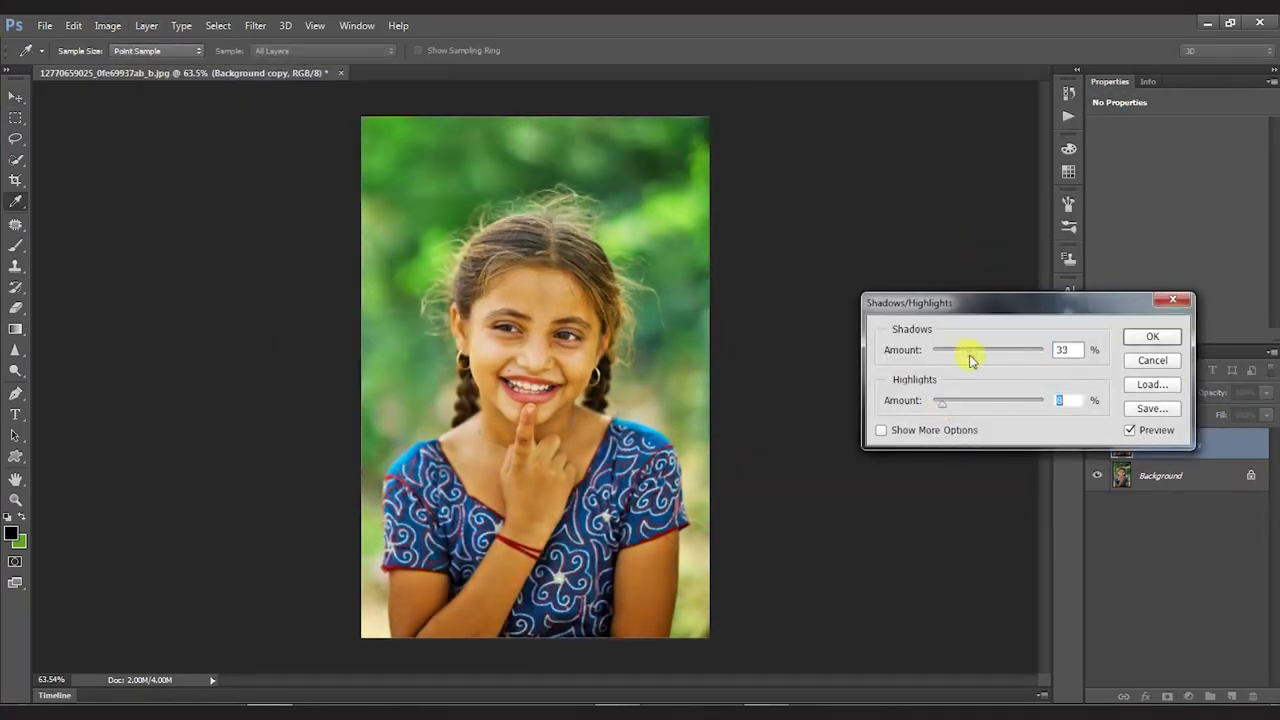
drag(969, 357, 933, 352)
drag(937, 406, 952, 405)
click(1152, 336)
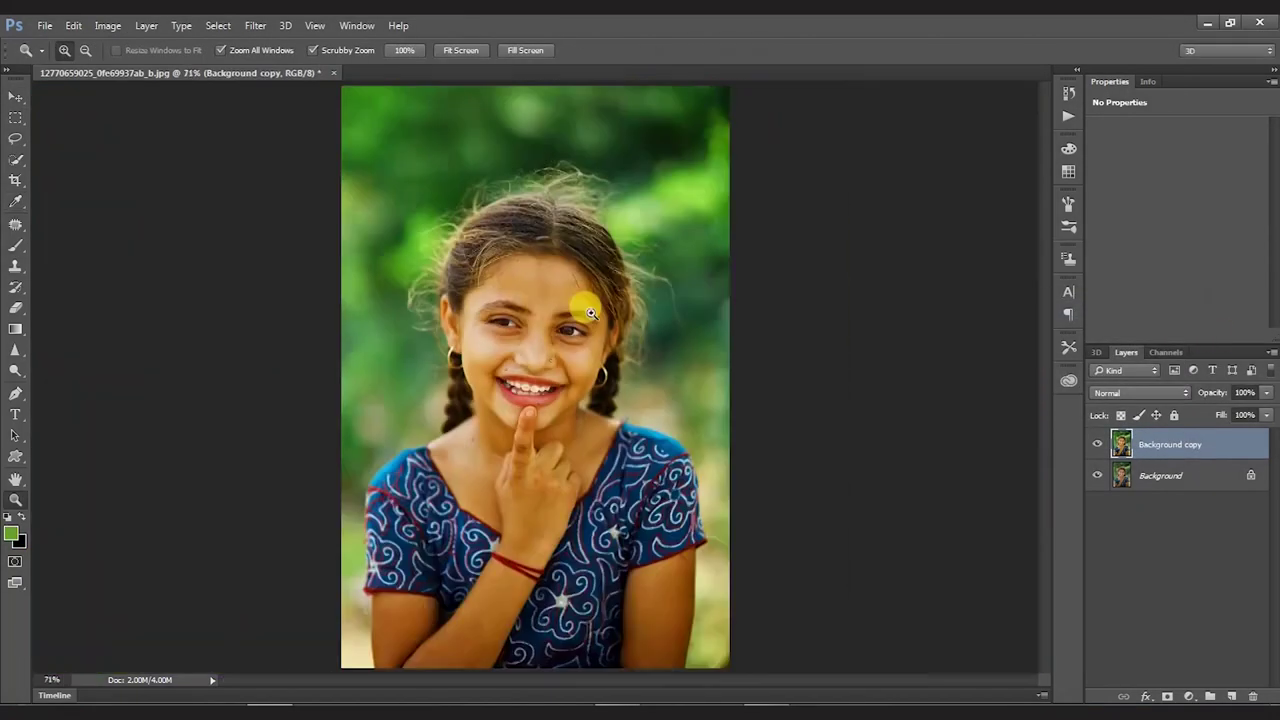
- Apply Smart Sharpen (180%, 1.3 px, noise 14%) followed by an Unsharp Mask pass
click(255, 25)
click(520, 308)
drag(790, 302, 686, 296)
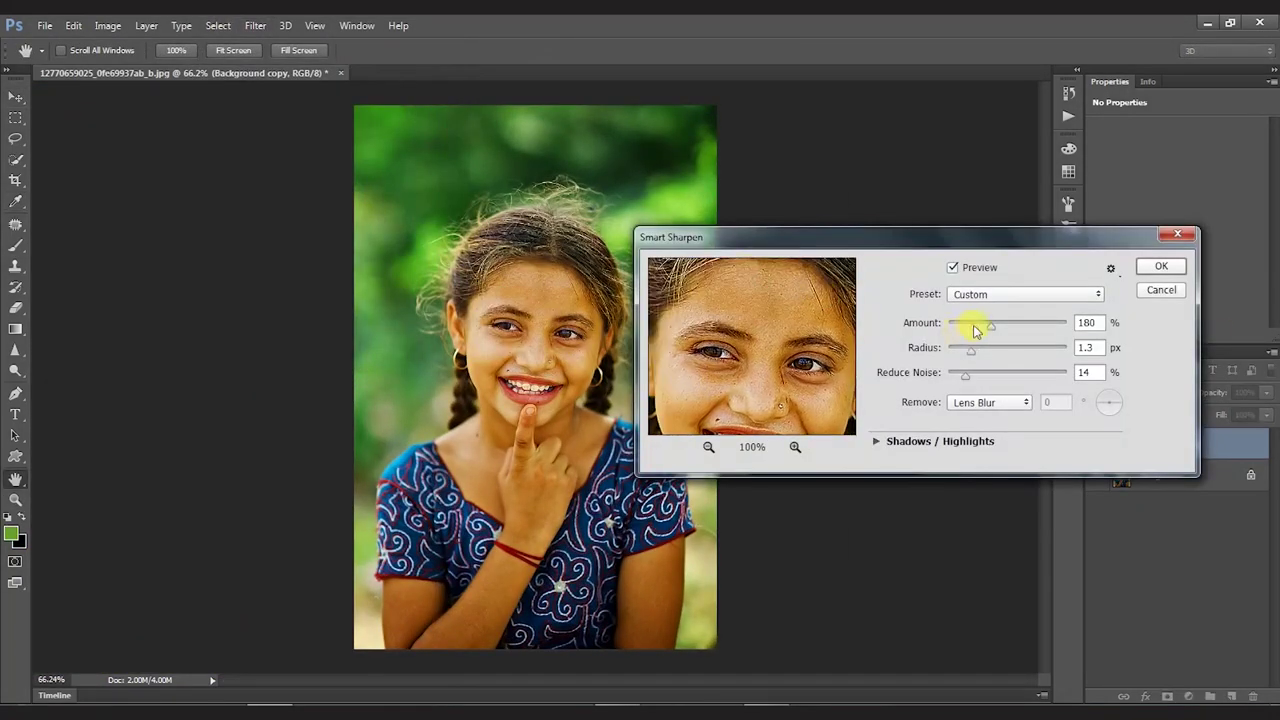
click(1161, 266)
click(255, 25)
click(520, 380)
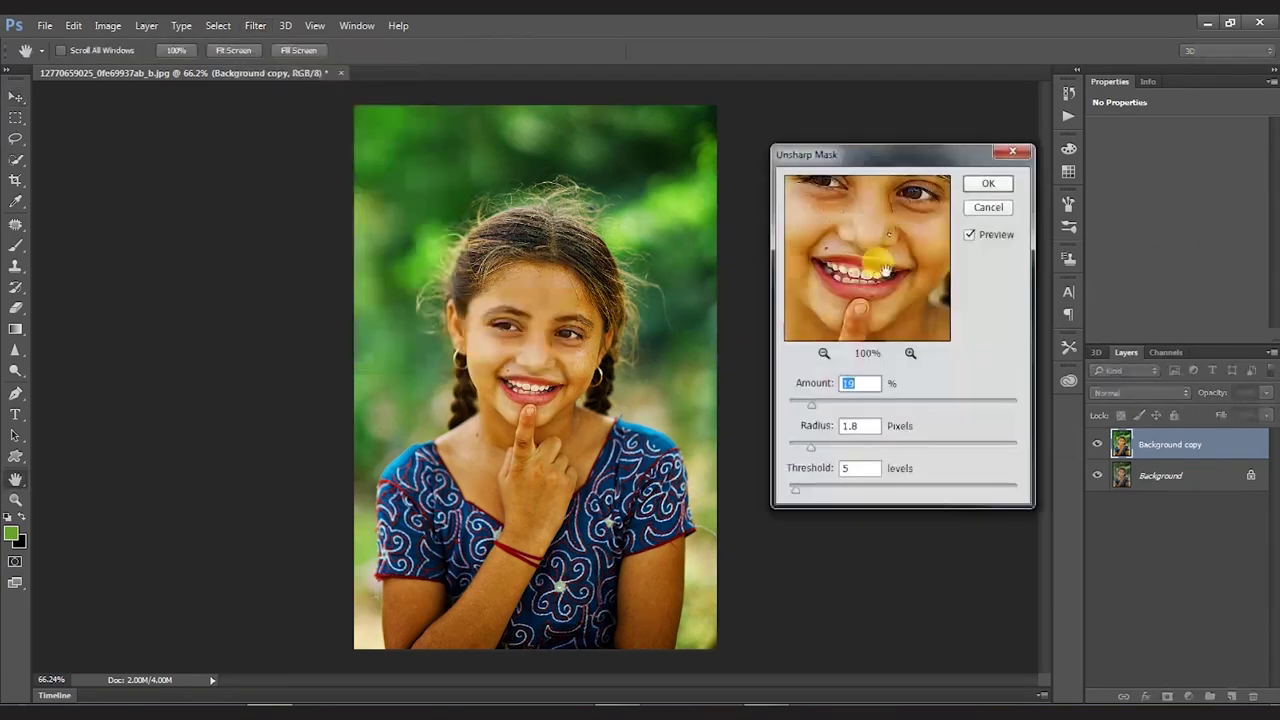
click(987, 183)
- Zoom in closely on the girl's face, briefly checking the Channels panel
key(z)
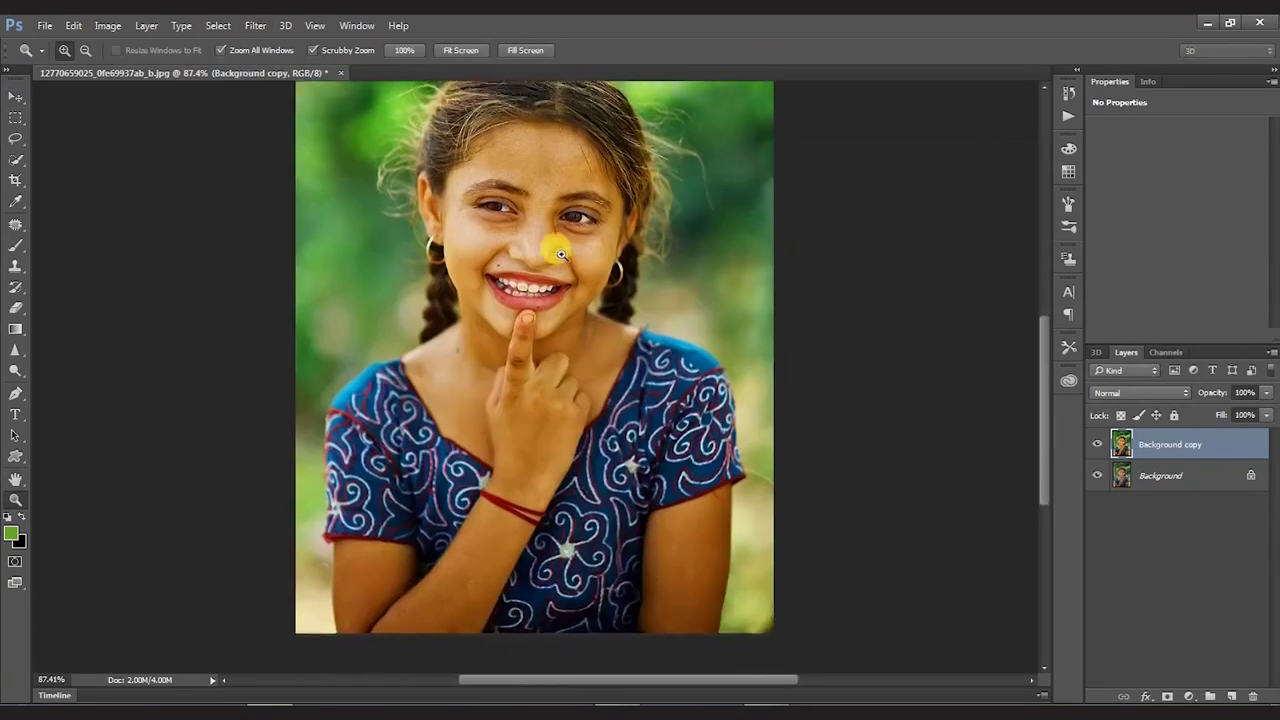
click(549, 251)
click(1170, 352)
click(1126, 352)
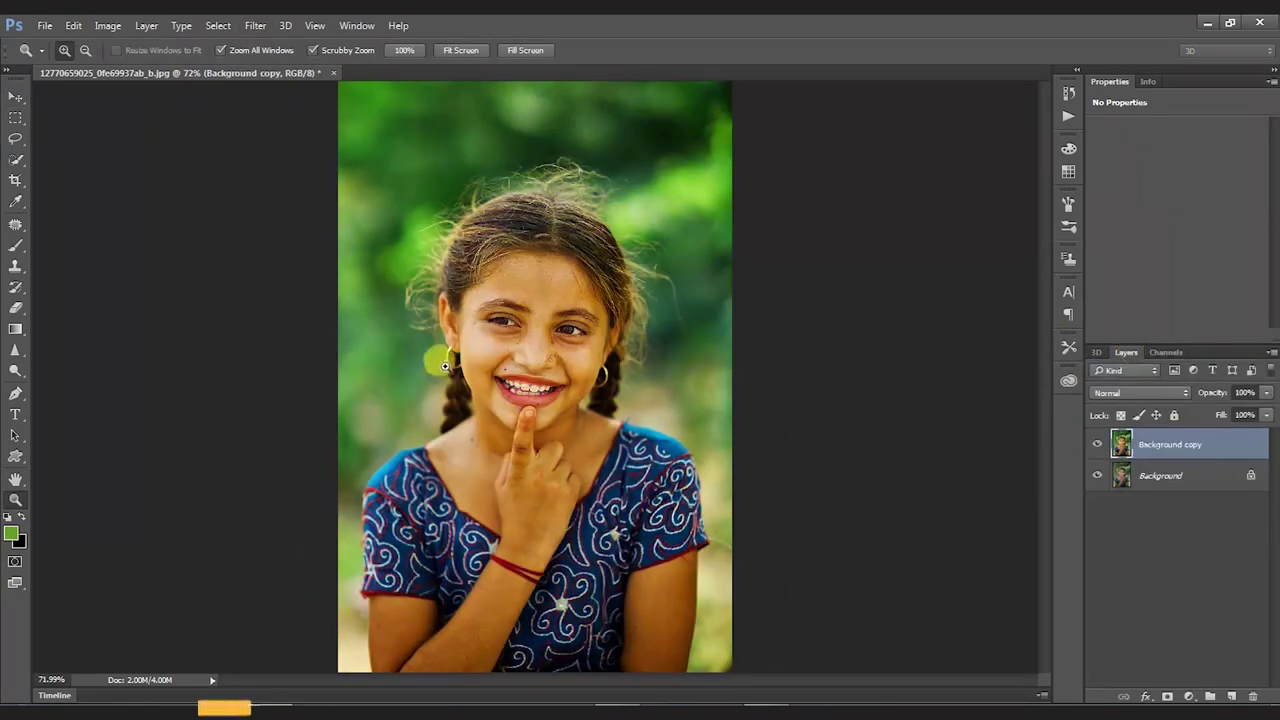
click(609, 306)
scroll(620, 354, down, 5)
scroll(593, 444, up, 5)
- Duplicate the layer as Background copy 2 and set up the Smudge tool at 26% strength
right_click(1170, 444)
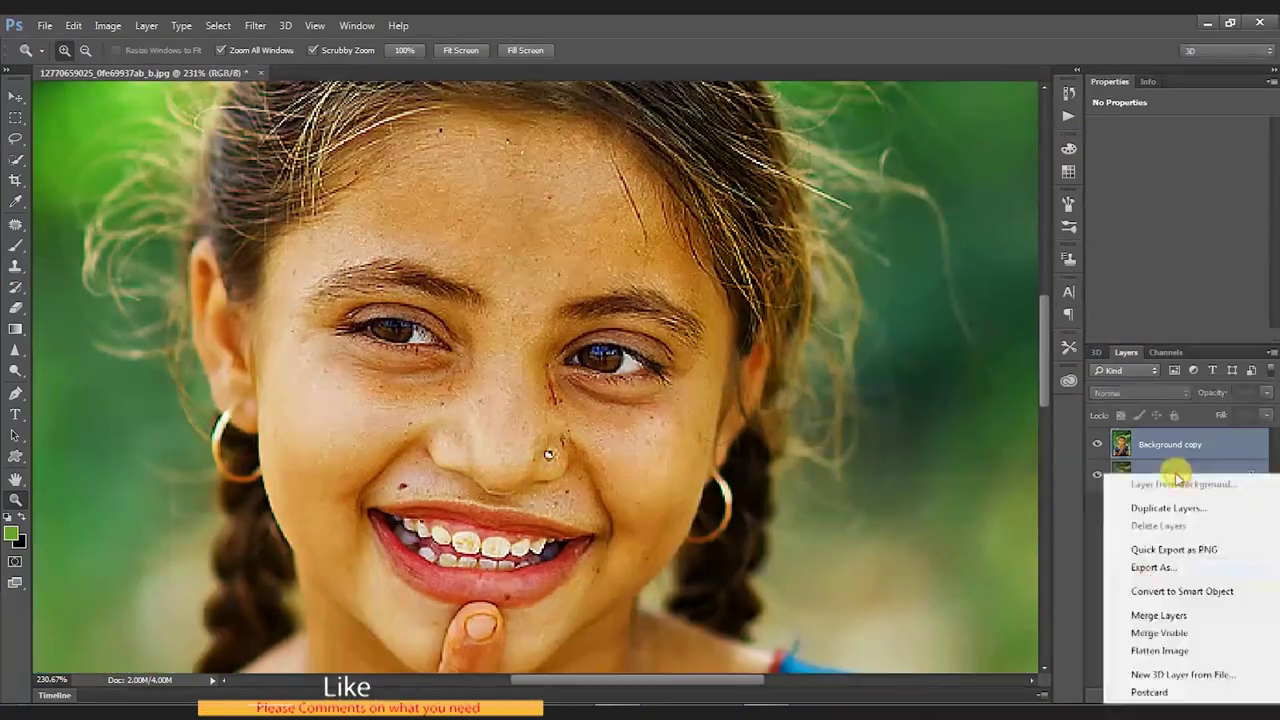
click(1214, 437)
key(ctrl+j)
click(18, 352)
right_click(18, 352)
click(75, 386)
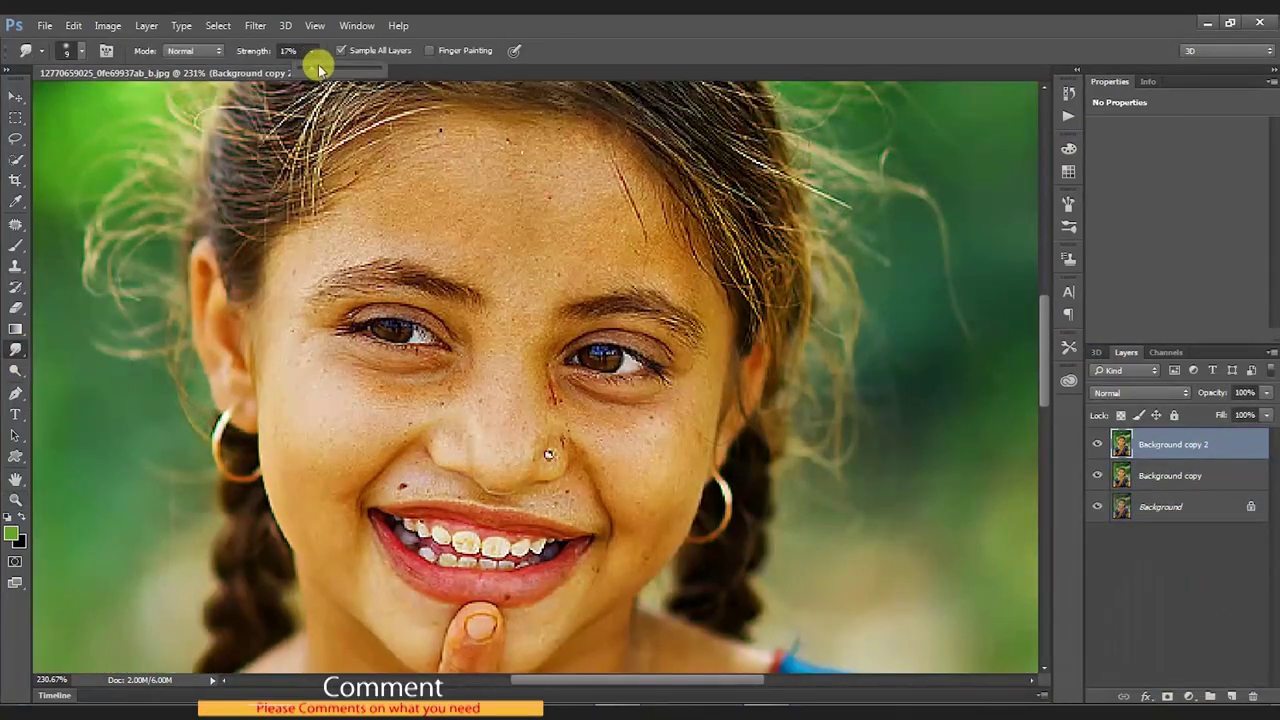
- Smudge away blemishes on the forehead, the red spot on the nose, and around the mouth
scroll(517, 313, up, 2)
mouse_move(527, 326)
mouse_down()
mouse_move(657, 320)
mouse_move(594, 231)
mouse_move(457, 206)
mouse_move(276, 331)
mouse_up()
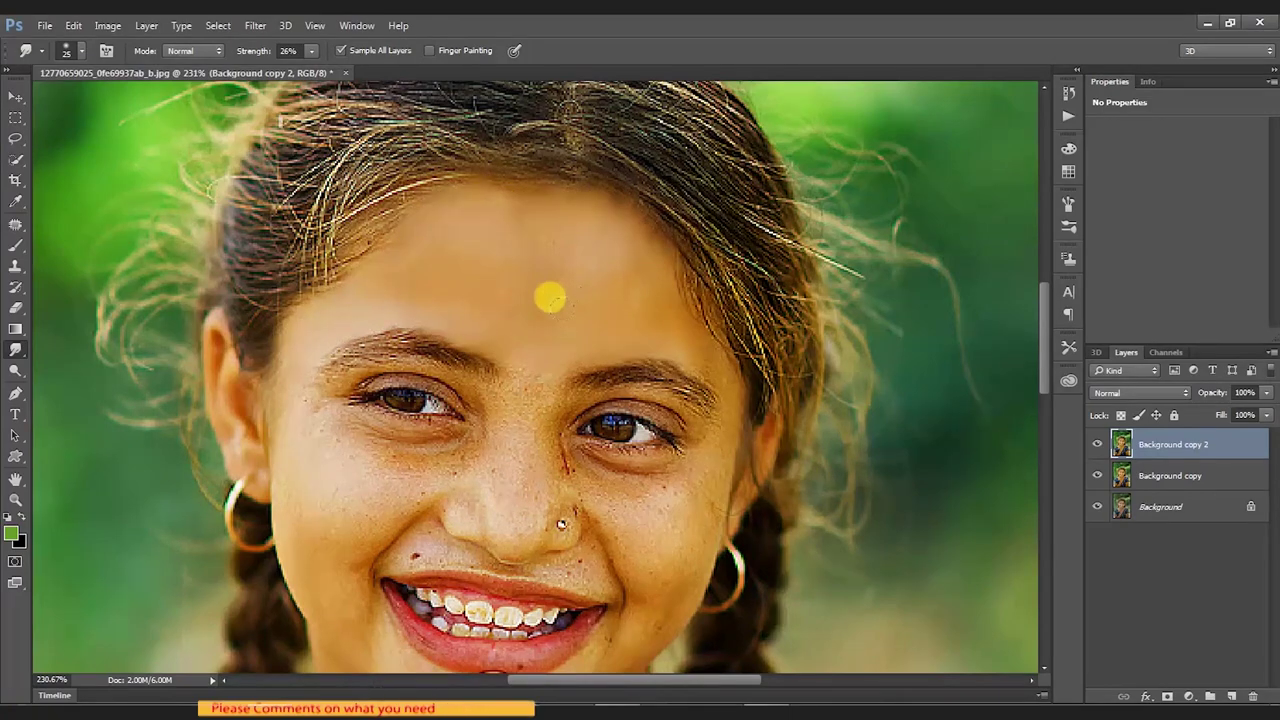
scroll(549, 294, down, 3)
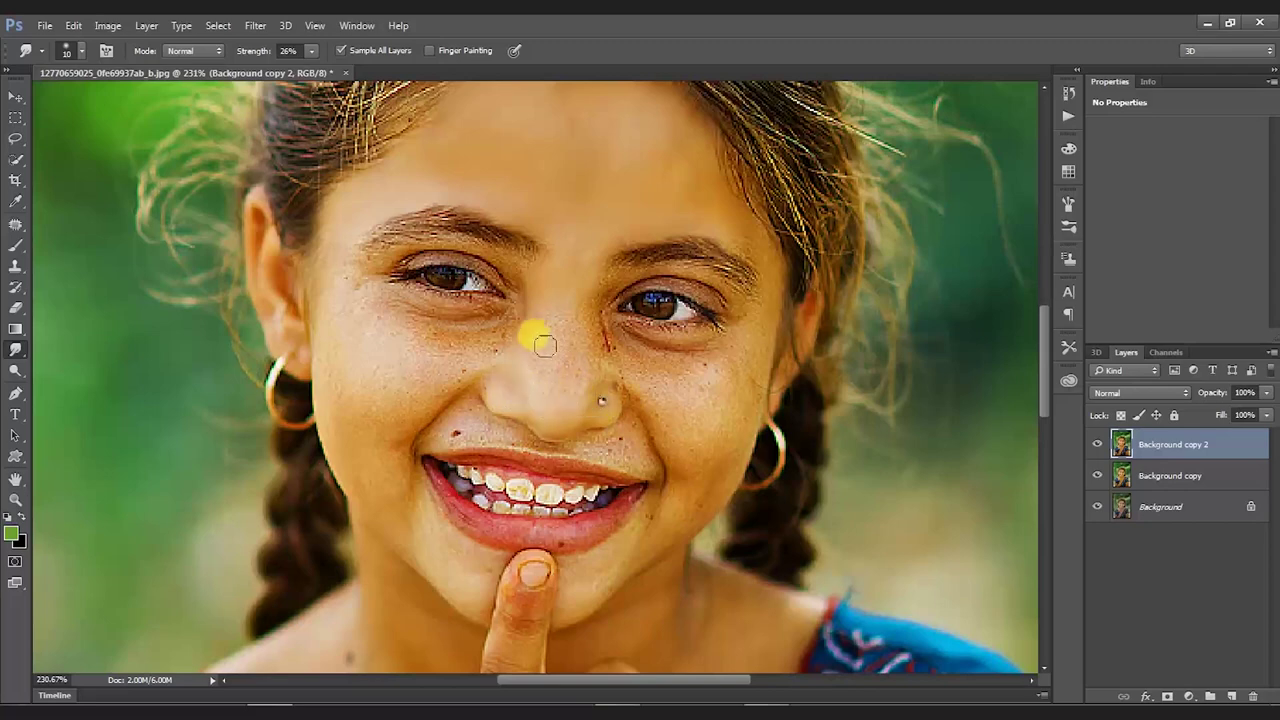
drag(605, 383, 600, 271)
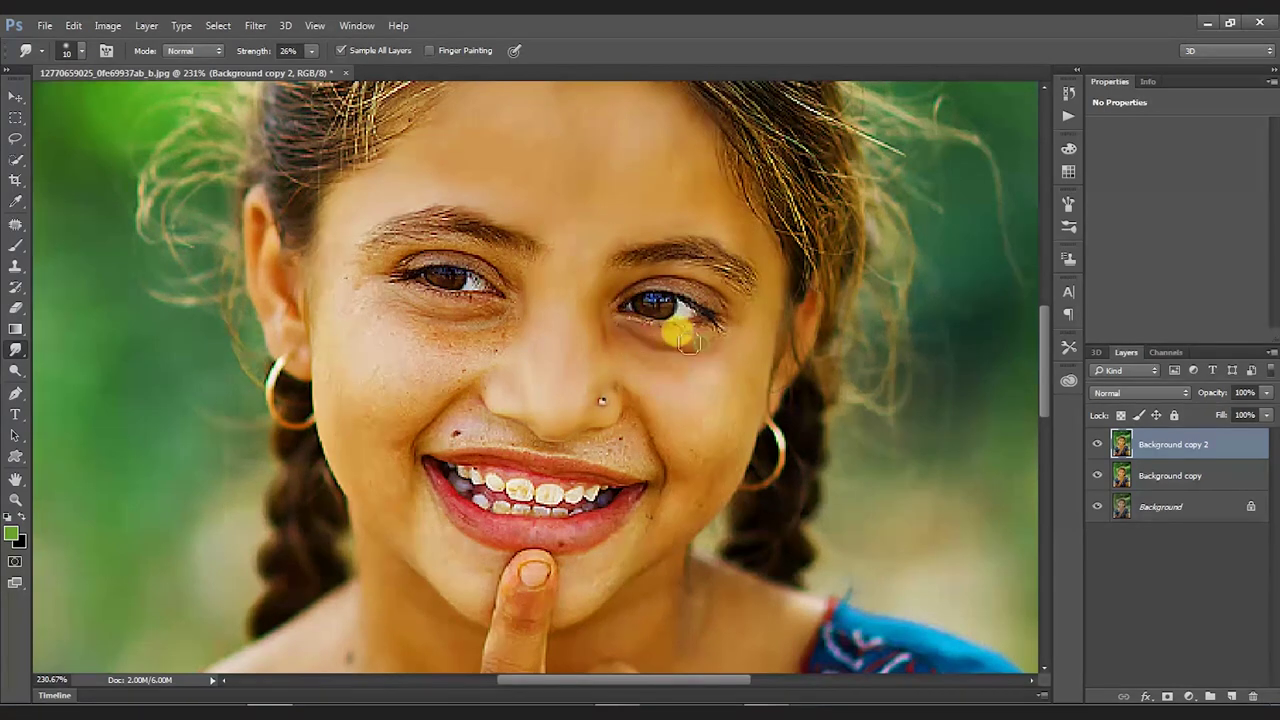
scroll(665, 290, down, 3)
scroll(678, 297, down, 1)
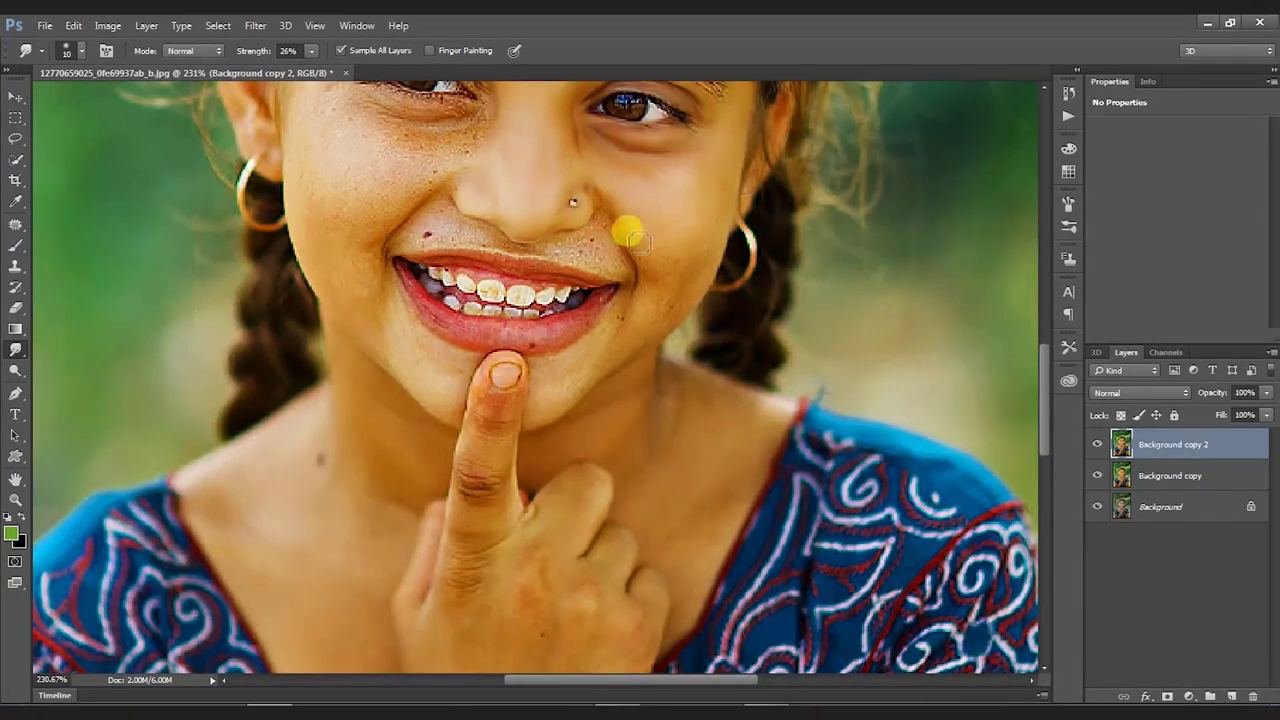
drag(665, 320, 830, 253)
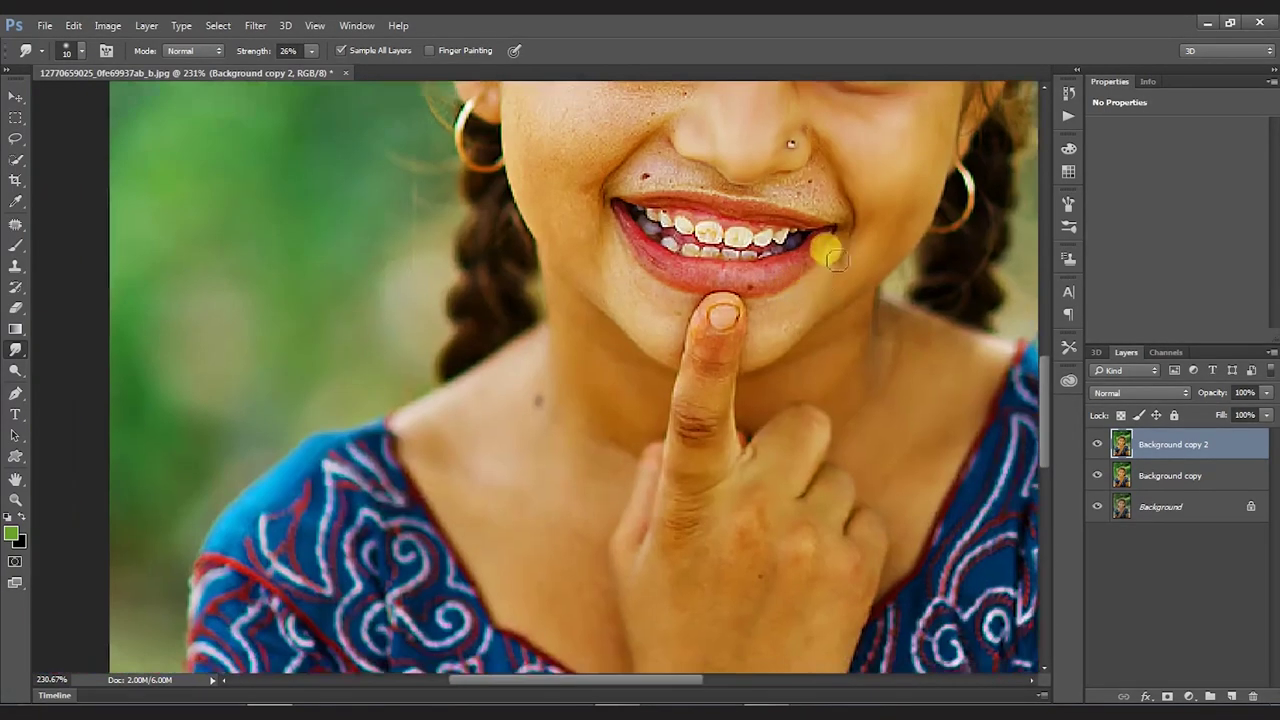
scroll(763, 346, up, 2)
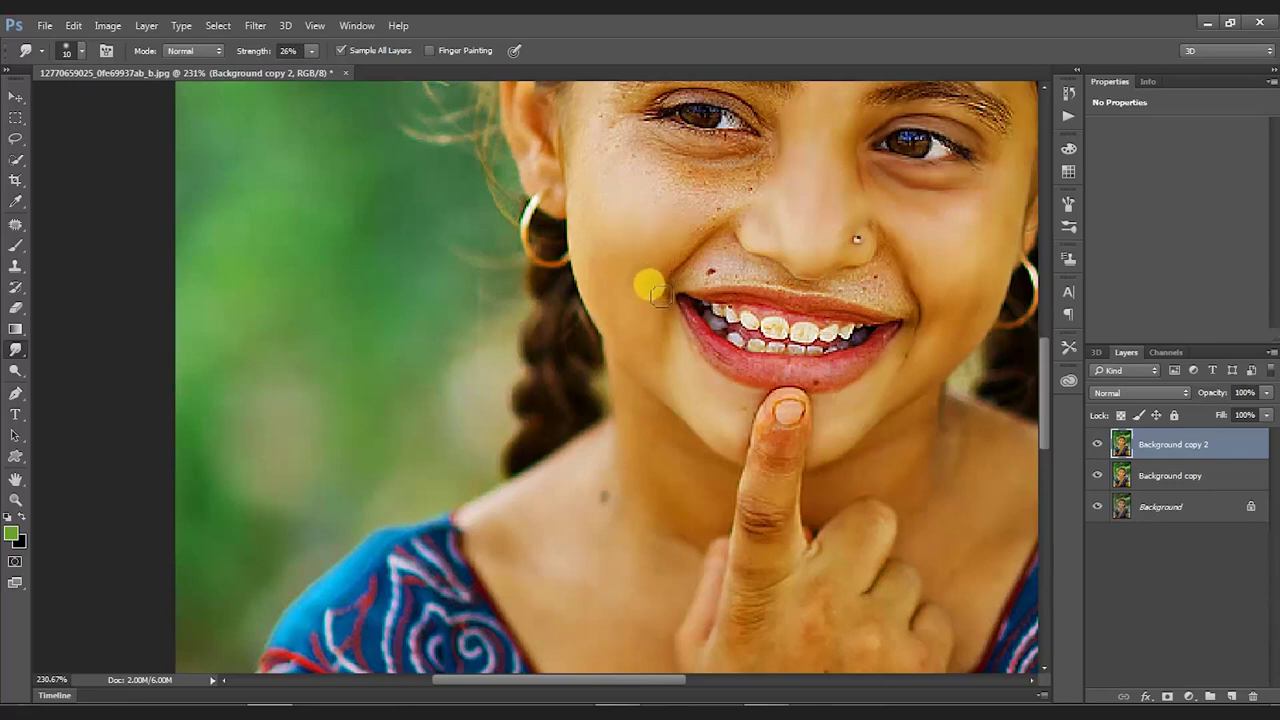
scroll(693, 205, up, 3)
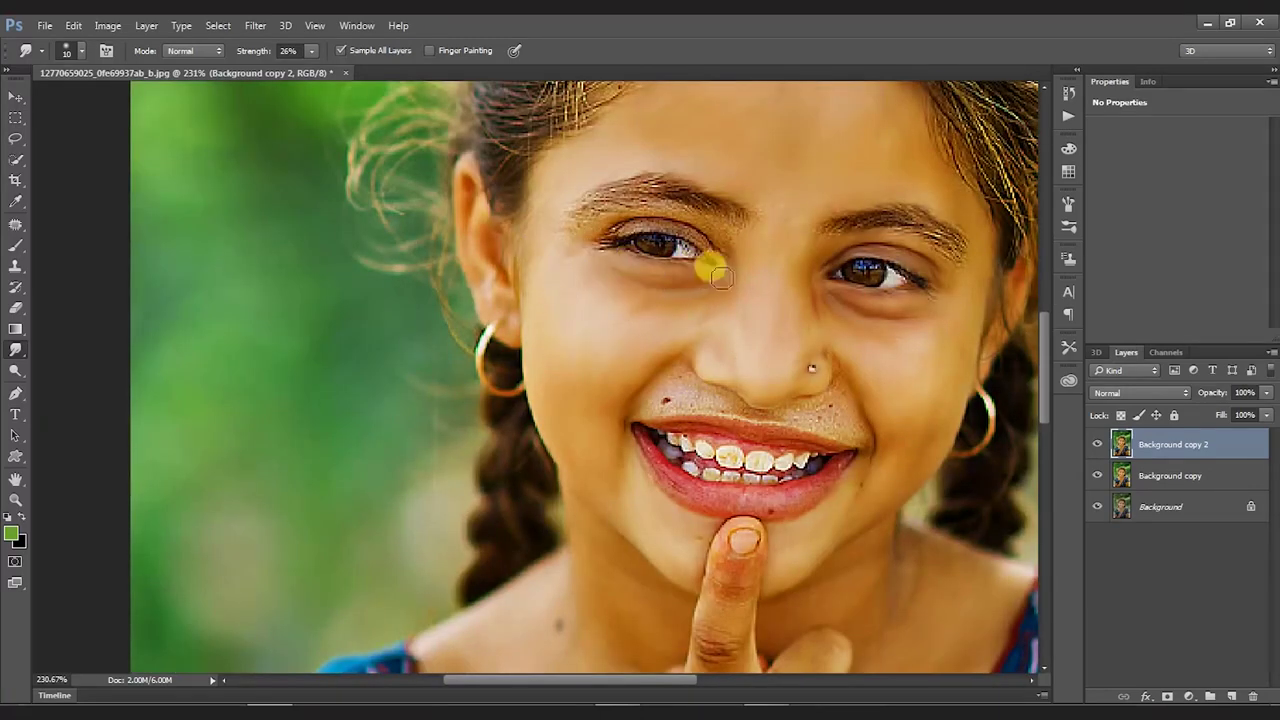
scroll(700, 275, up, 2)
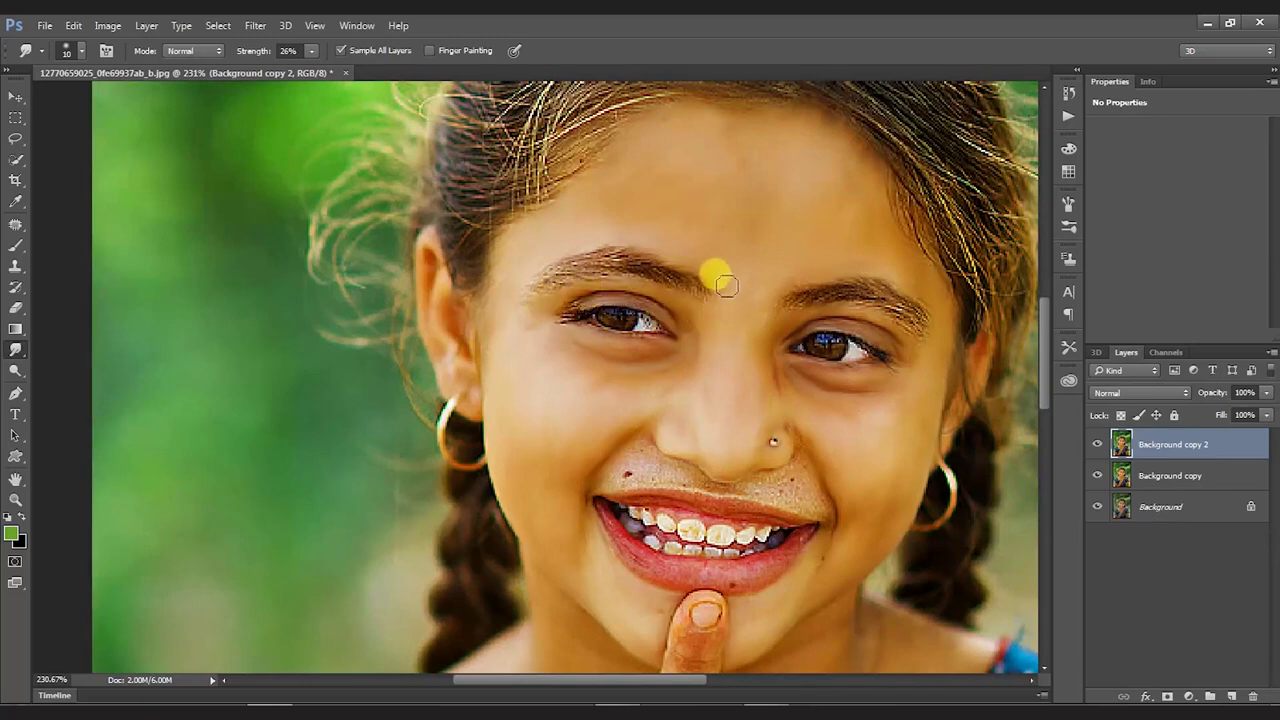
scroll(600, 250, down, 4)
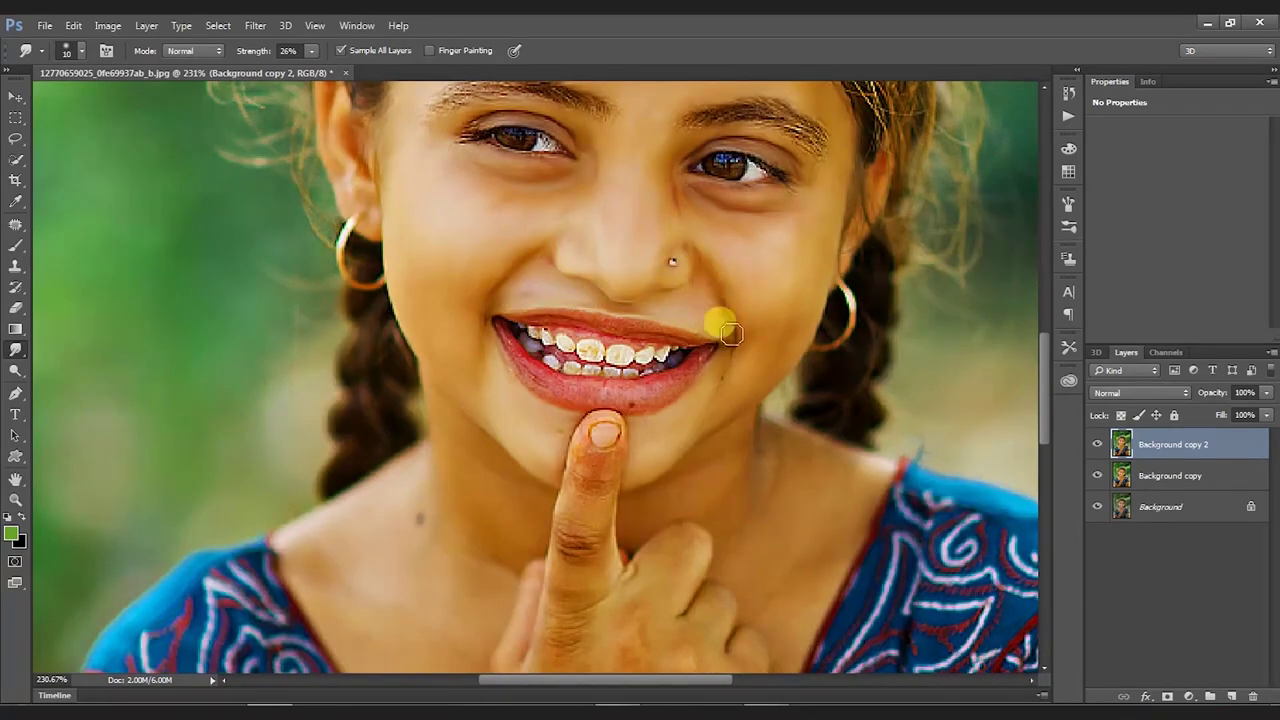
scroll(600, 300, down, 2)
scroll(550, 340, up, 3)
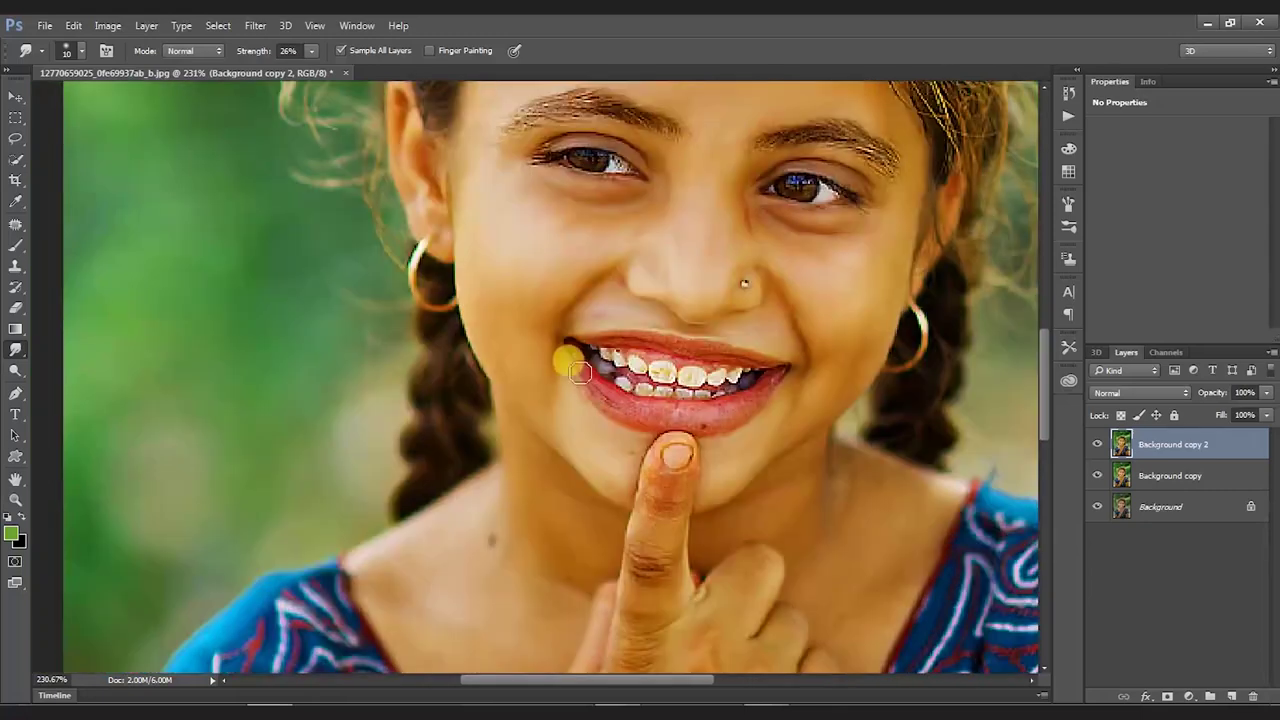
- With a size 7 brush, reduce the teeth's yellowness and smooth the skin along the finger
key(bracketleft)
key(bracketleft)
key(bracketleft)
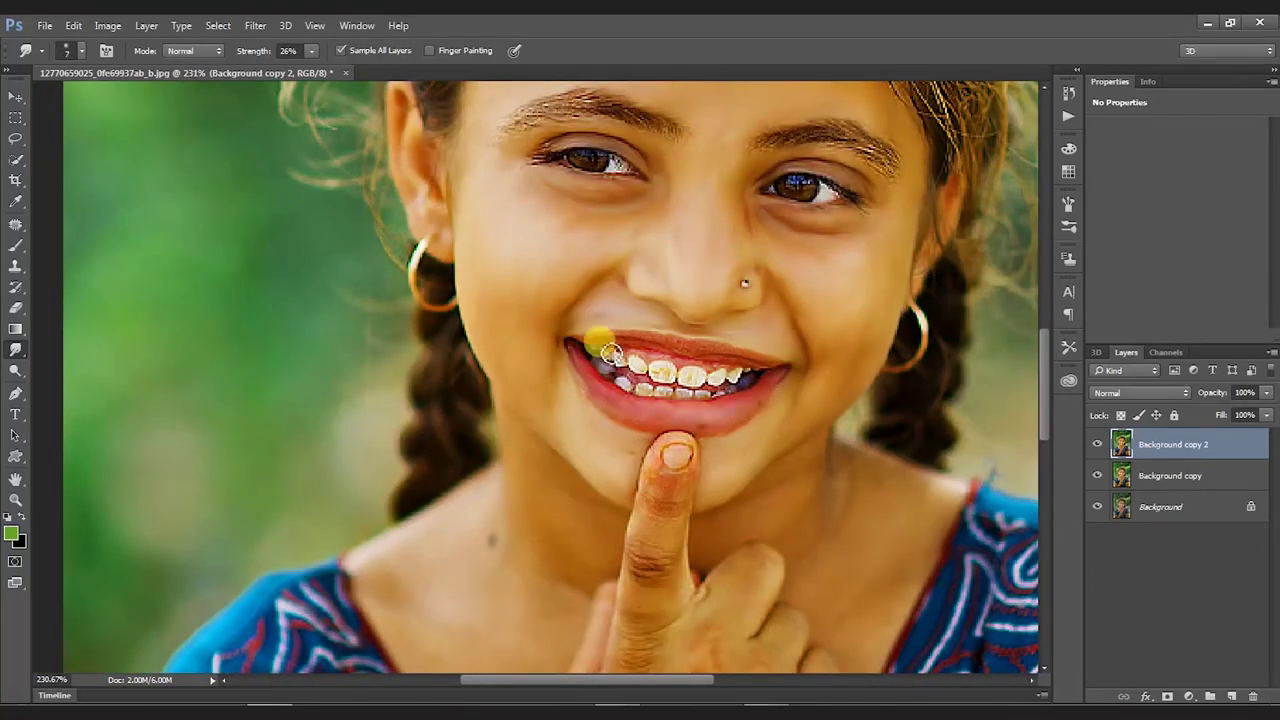
drag(650, 356, 826, 398)
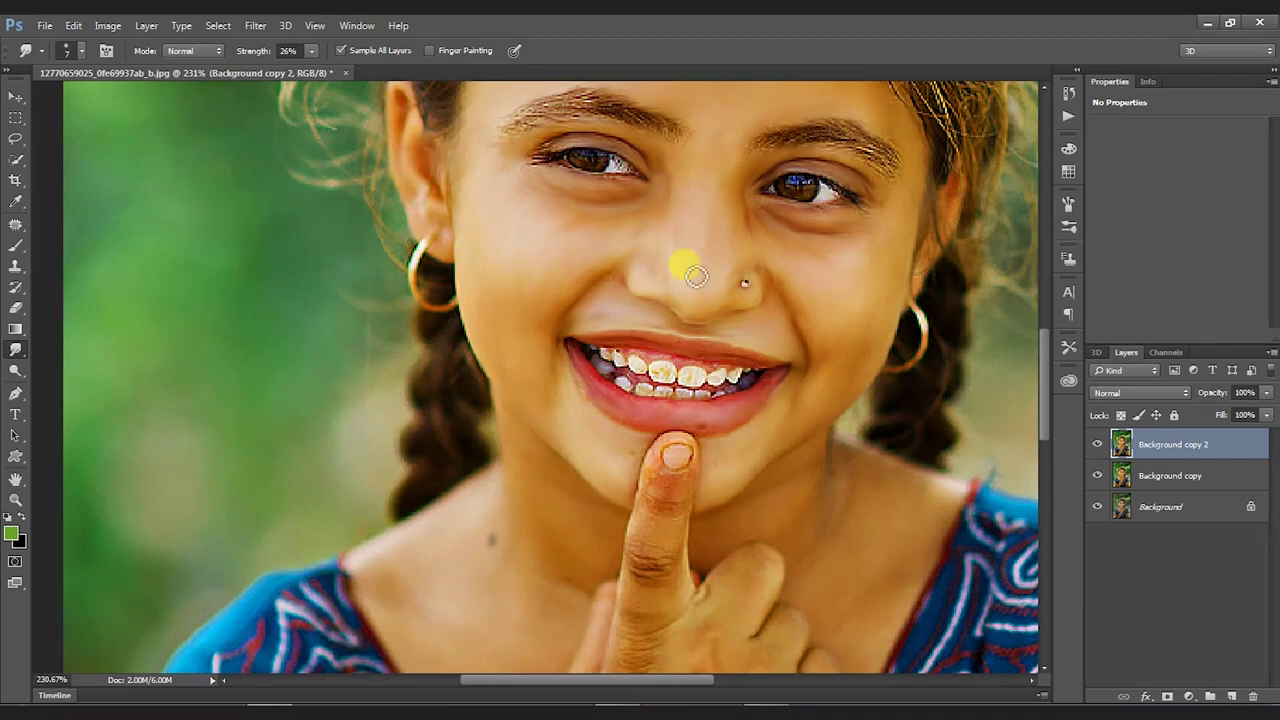
drag(696, 277, 636, 183)
drag(638, 280, 638, 325)
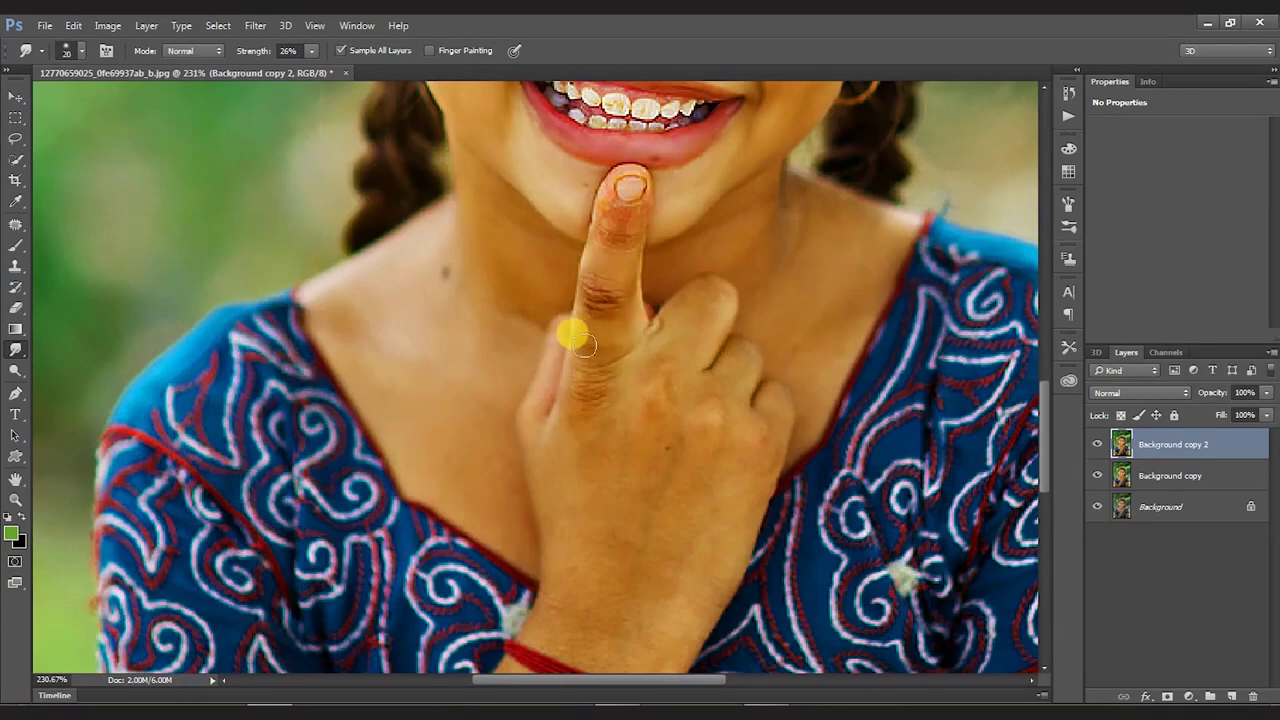
mouse_move(636, 213)
mouse_down()
mouse_move(576, 326)
mouse_move(674, 240)
mouse_up()
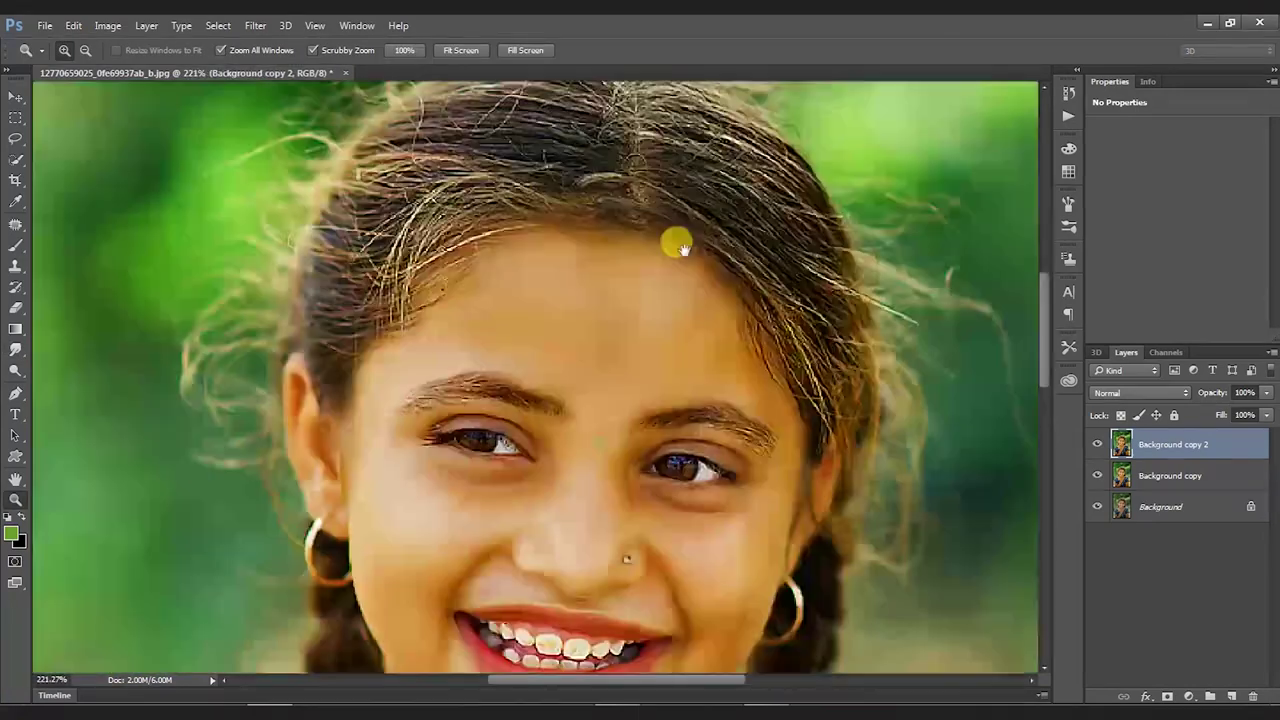
- Paint the layer mask along the hair edges, then swap the painting colour to white
key(b)
click(1170, 476)
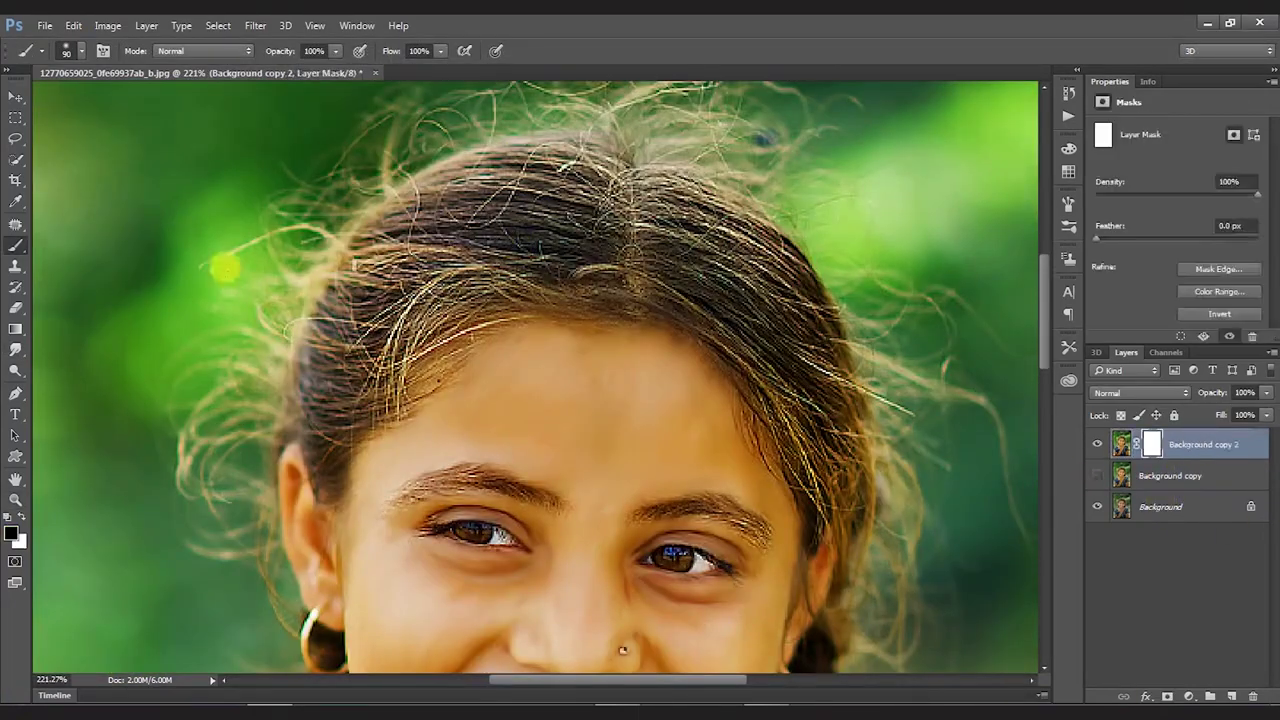
drag(621, 180, 306, 400)
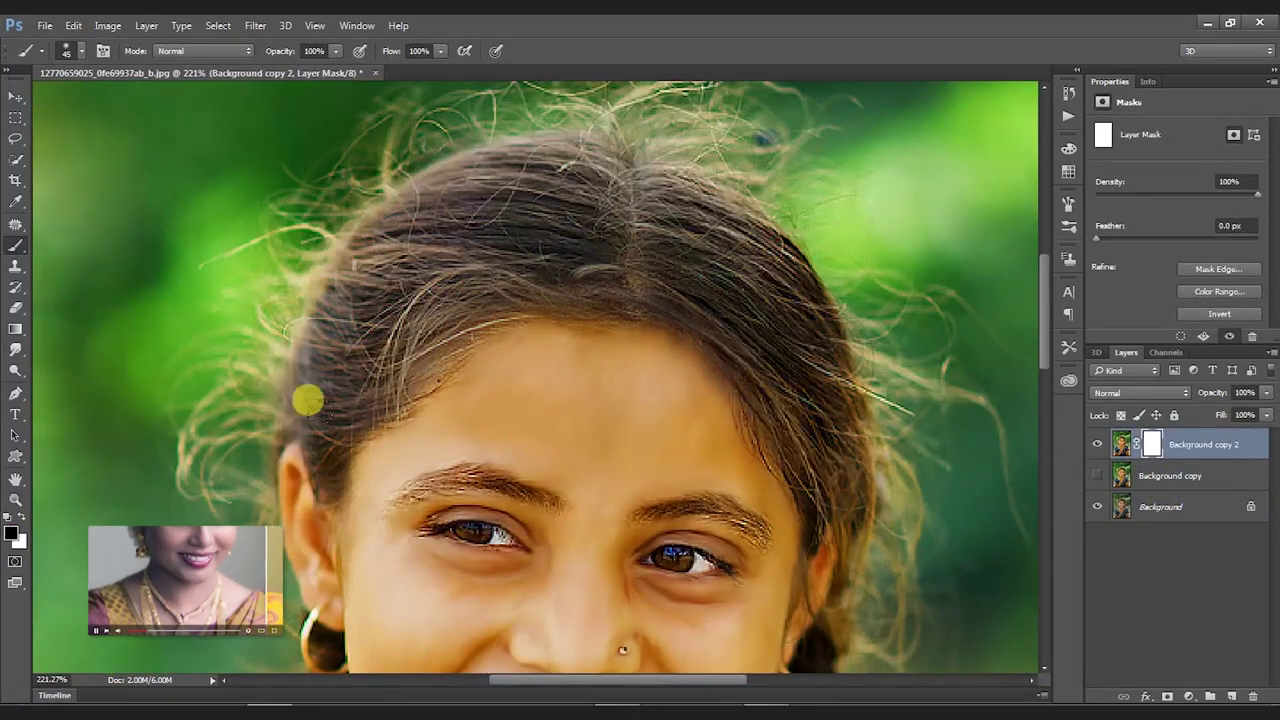
key(x)
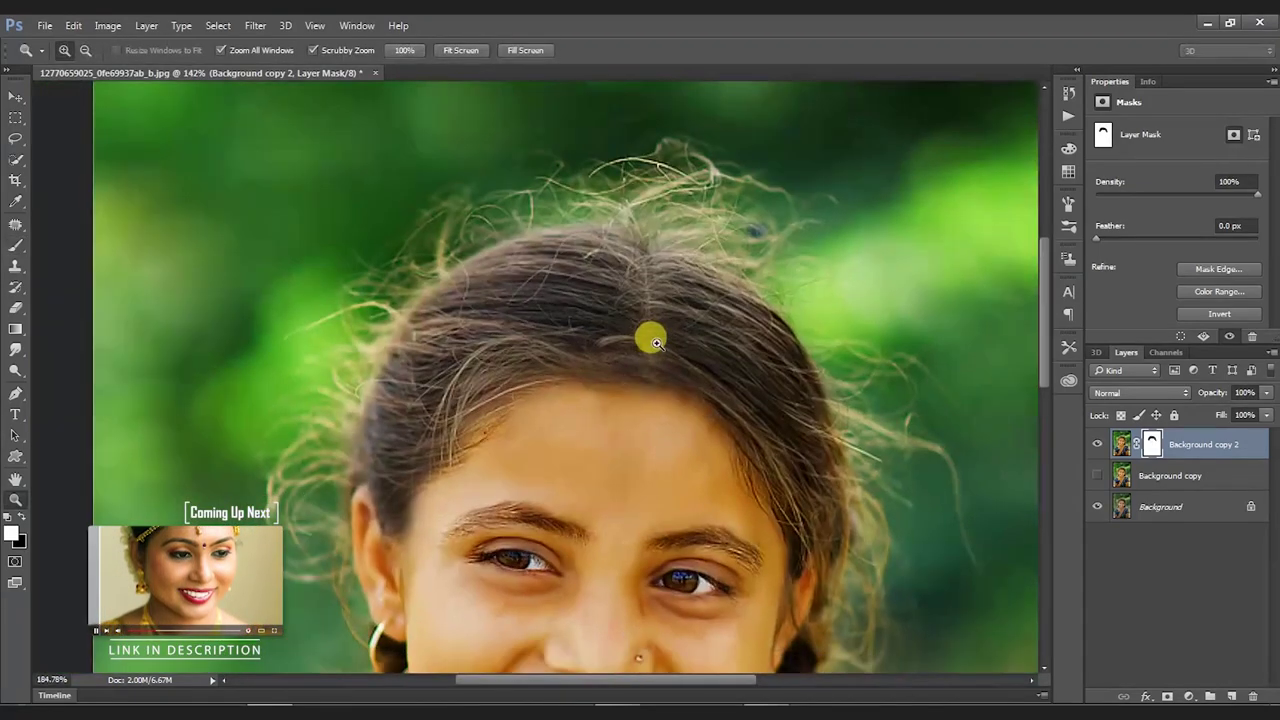
- Toggle the Background copy layer's visibility while choosing the Dodge and Sharpen tools
click(1160, 506)
click(15, 370)
click(1098, 478)
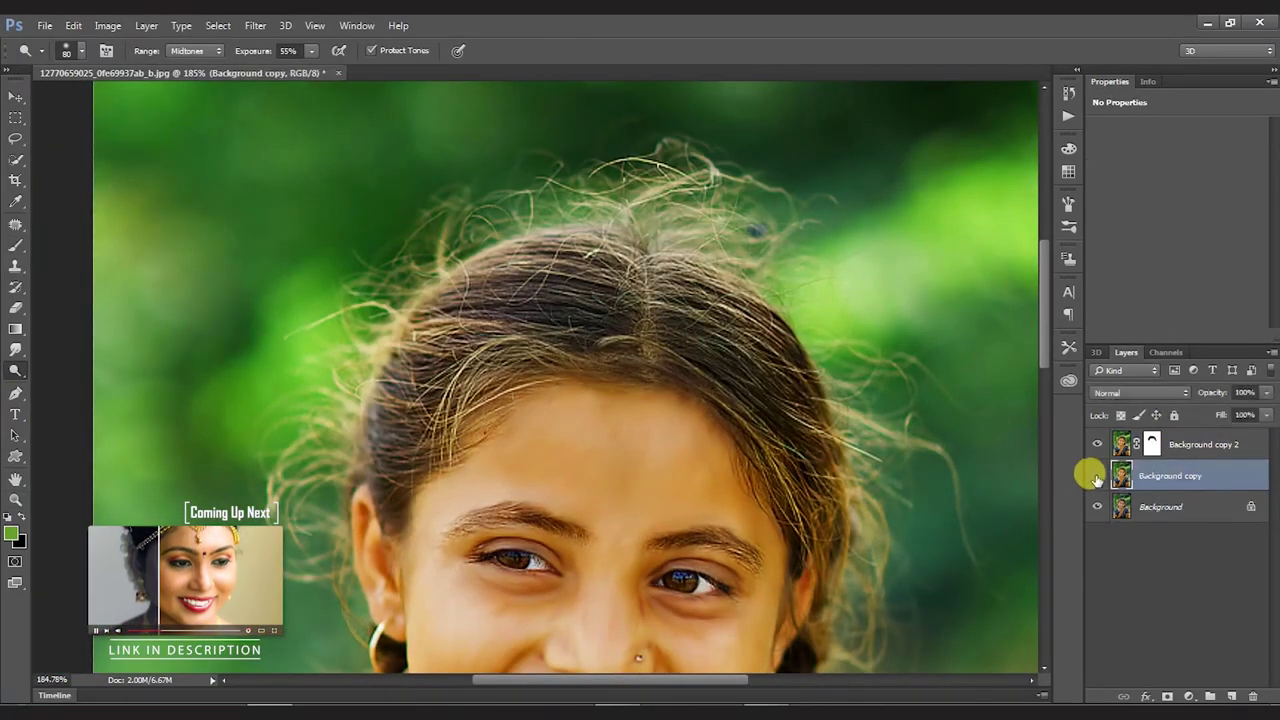
click(15, 350)
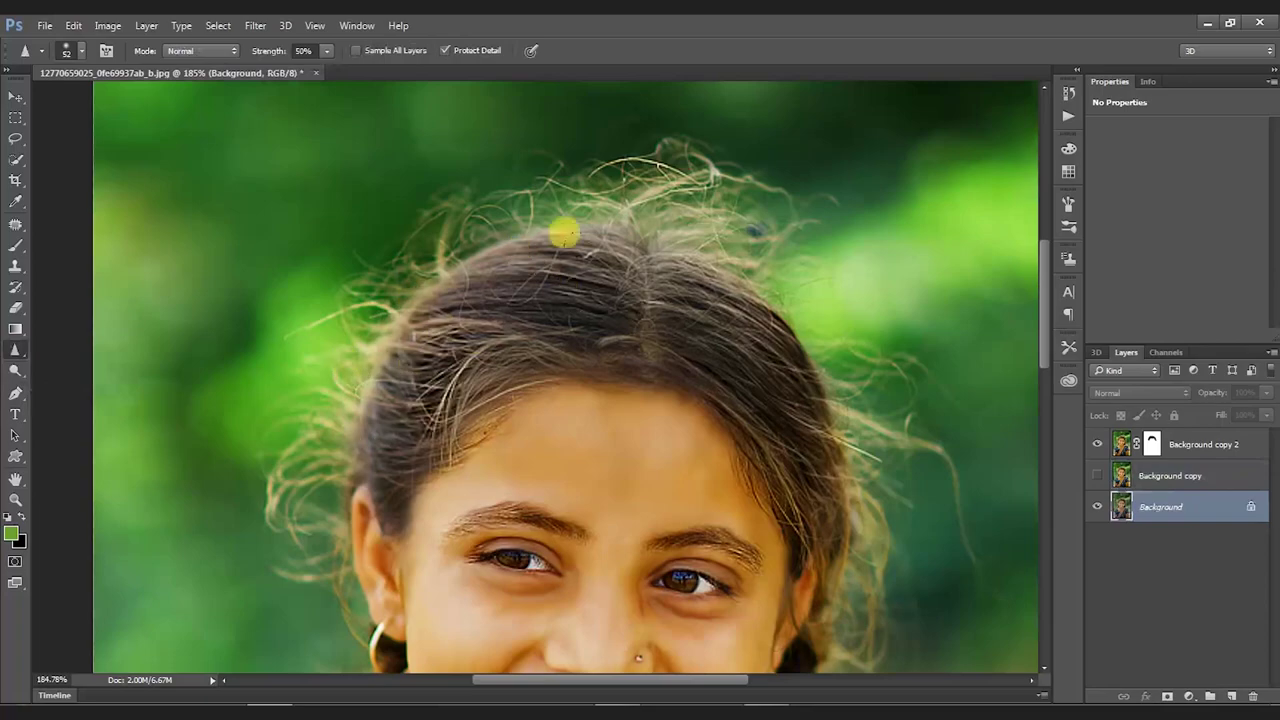
click(1098, 476)
click(1170, 476)
key(z)
drag(774, 380, 557, 363)
- Hide Background copy, select Background copy 2, and dodge-lighten the upper face
click(1097, 476)
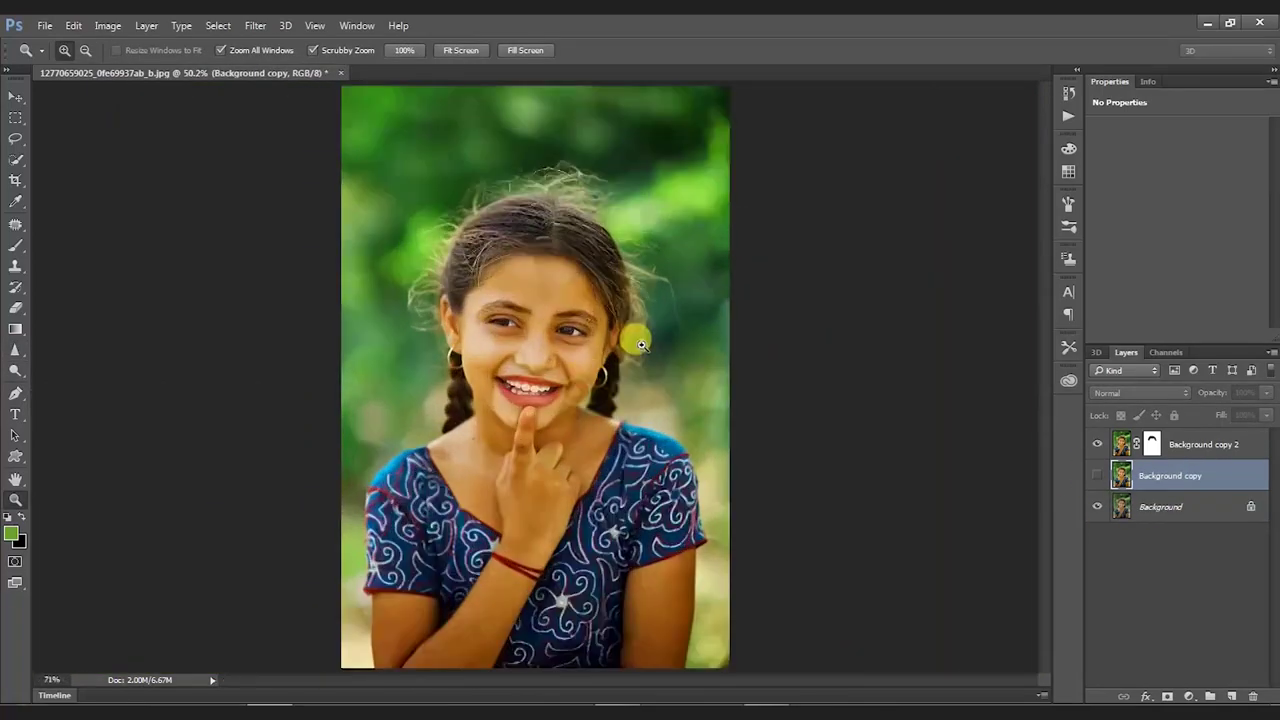
drag(634, 337, 1040, 420)
click(1190, 444)
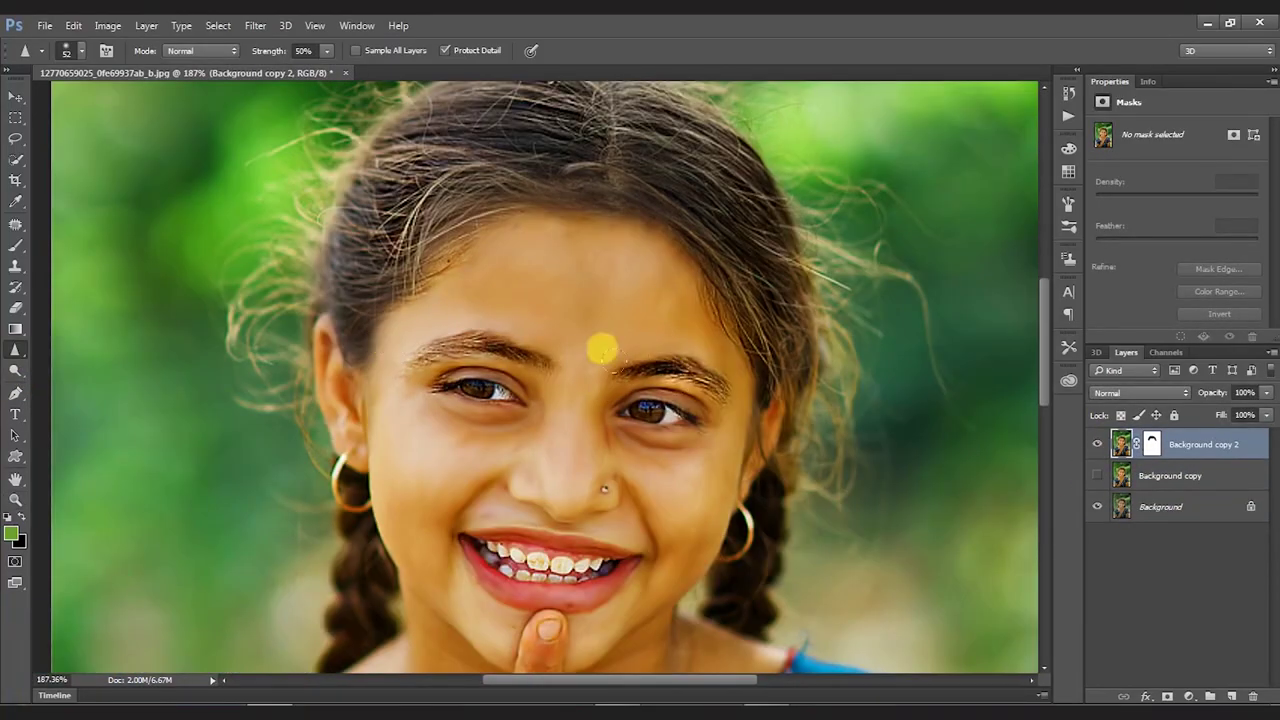
scroll(651, 354, down, 5)
scroll(663, 303, up, 5)
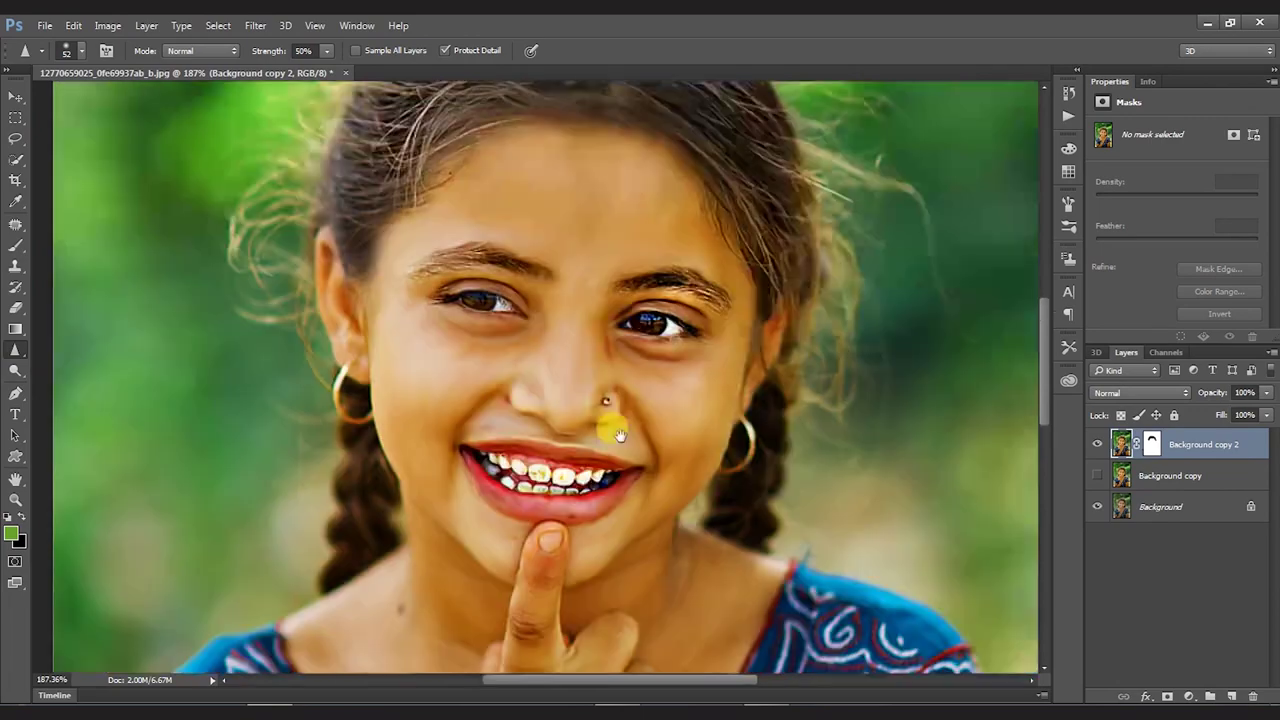
click(15, 370)
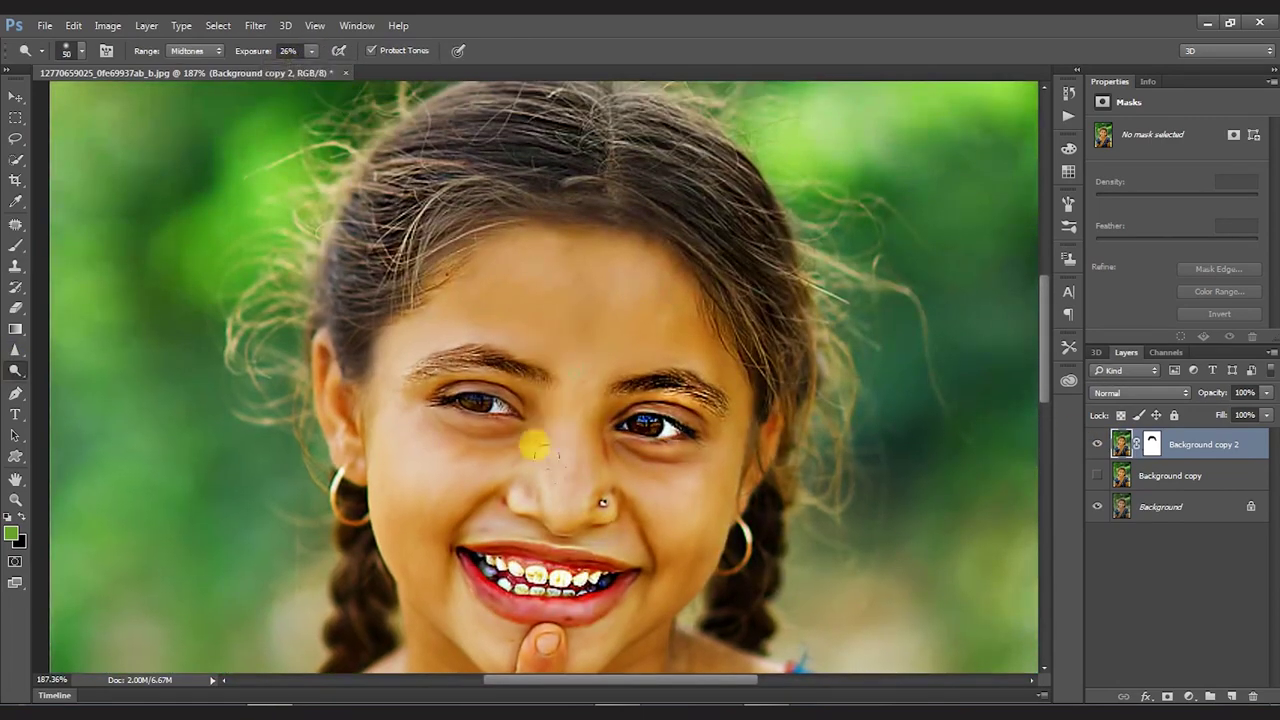
drag(534, 443, 583, 100)
mouse_move(334, 357)
mouse_down()
mouse_move(463, 323)
mouse_move(400, 323)
mouse_up()
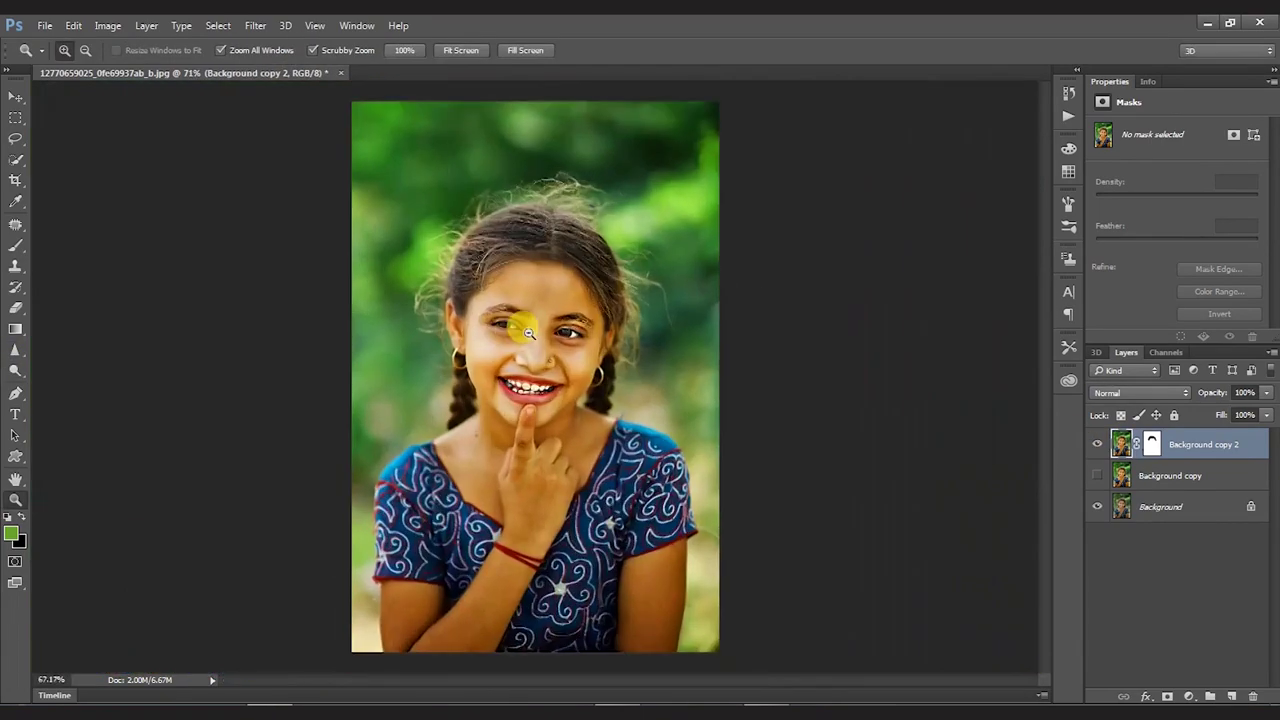
- Try a Hue/Saturation change on Background copy, discard it, and delete that layer
click(1097, 475)
click(1170, 475)
key(ctrl+u)
drag(975, 327, 988, 327)
drag(975, 285, 960, 290)
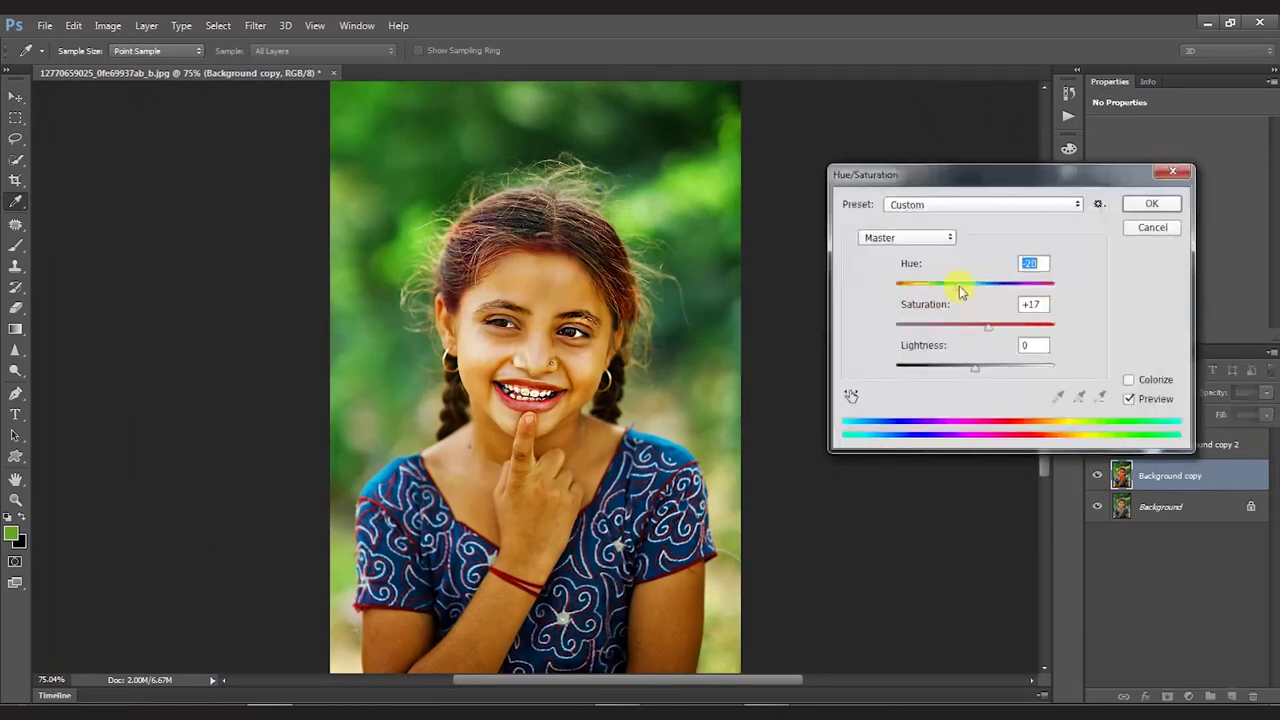
click(1150, 228)
click(1214, 440)
- Fit the image on screen and duplicate Background copy 2 as Background copy 3
drag(449, 337, 735, 520)
key(ctrl+minus)
key(ctrl+minus)
key(ctrl+minus)
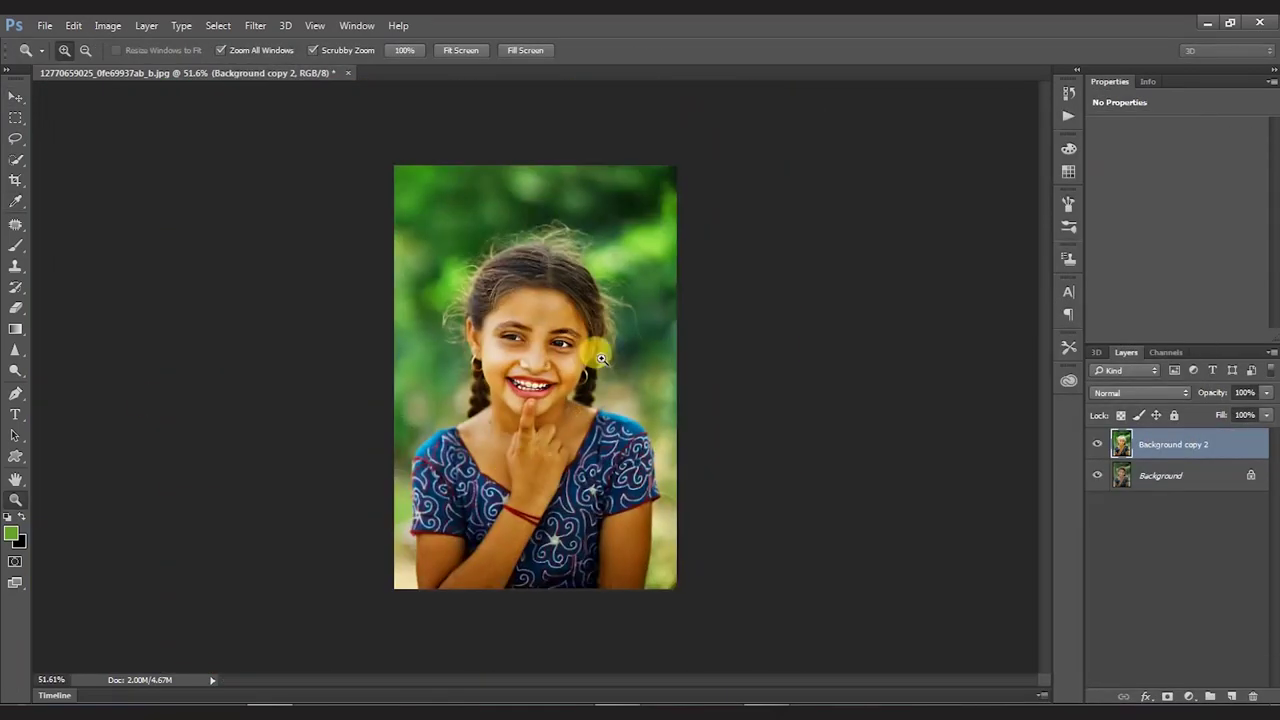
key(ctrl+0)
key(v)
key(ctrl+j)
- Add a layer mask to Background copy 3 and paint the girl out in black
key(b)
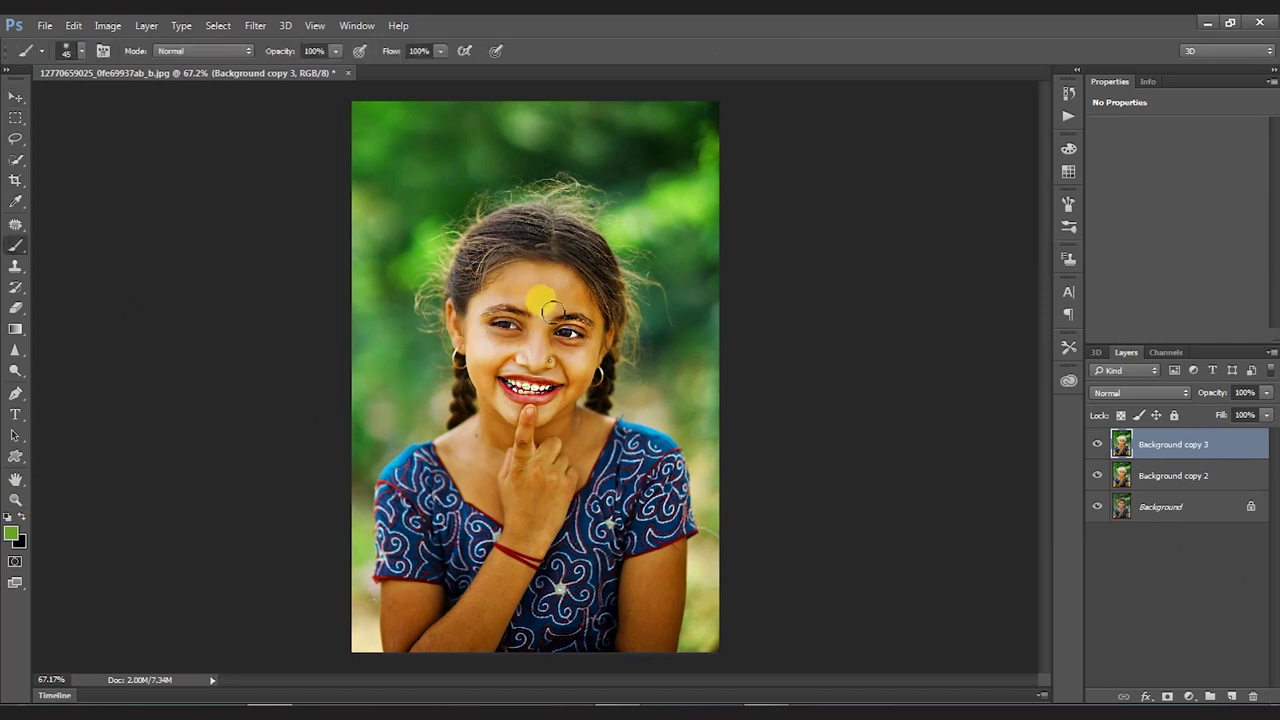
click(1163, 697)
drag(1097, 476, 1097, 507)
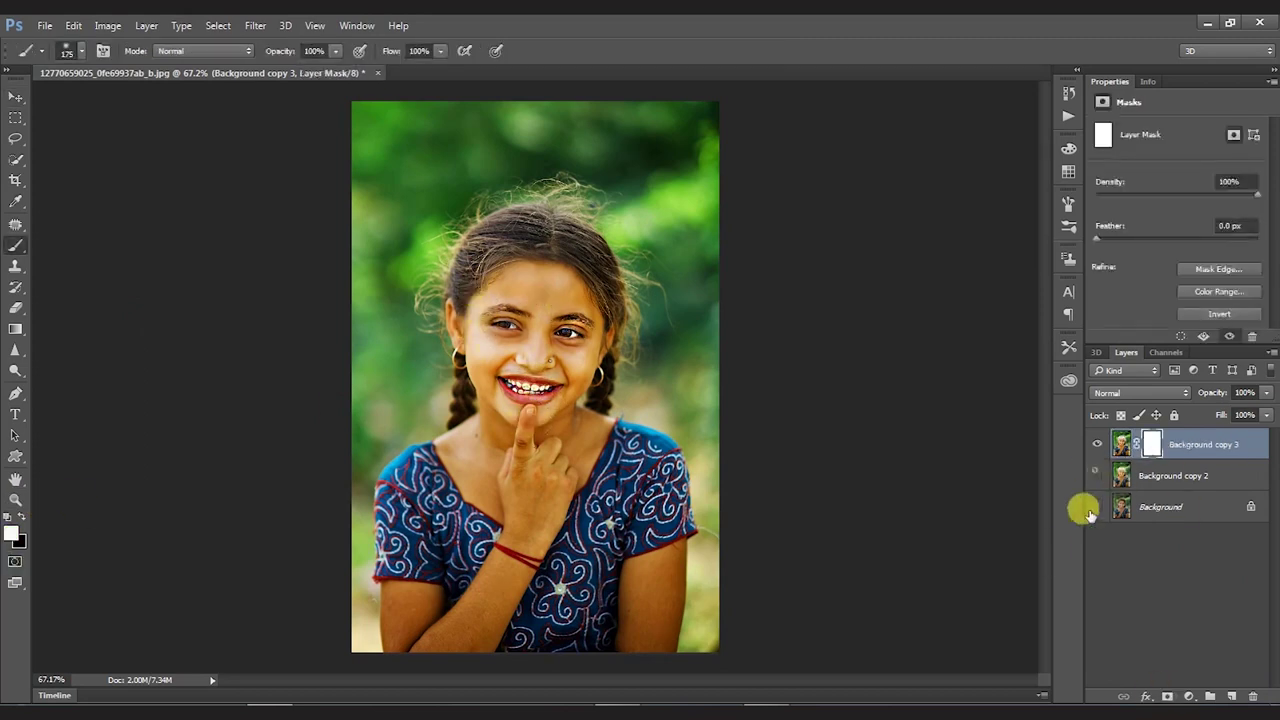
drag(615, 310, 457, 315)
key(x)
mouse_move(500, 245)
mouse_down()
mouse_move(449, 294)
mouse_move(531, 371)
mouse_move(486, 543)
mouse_move(445, 472)
mouse_move(390, 600)
mouse_up()
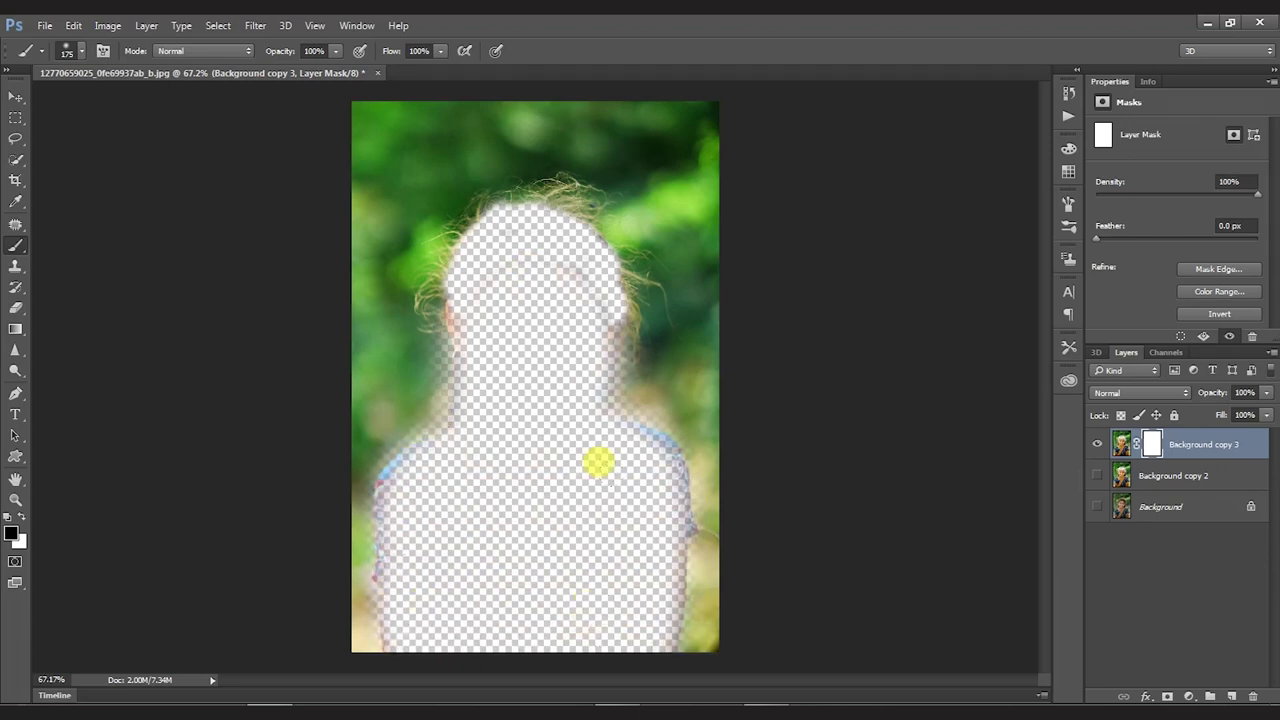
drag(1097, 476, 1097, 507)
- Raise Background copy 2's saturation to +22 with Hue/Saturation
click(1160, 476)
key(ctrl+u)
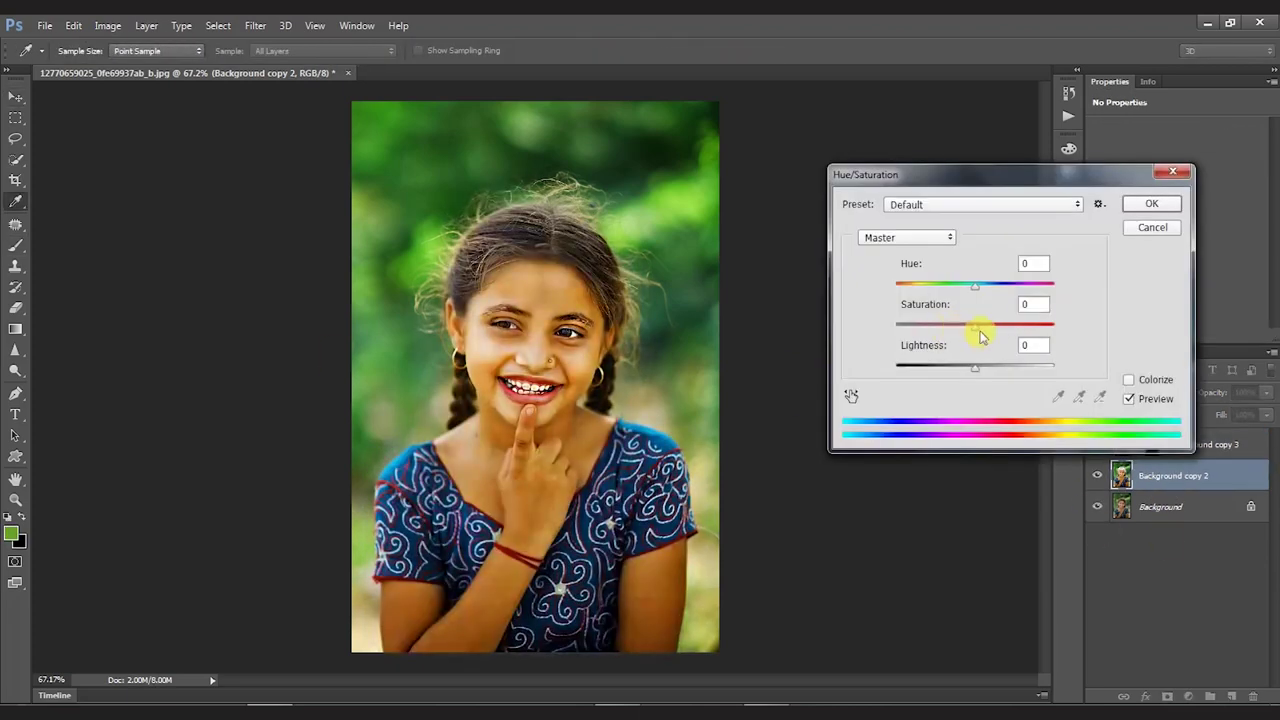
drag(975, 326, 994, 333)
key(Return)
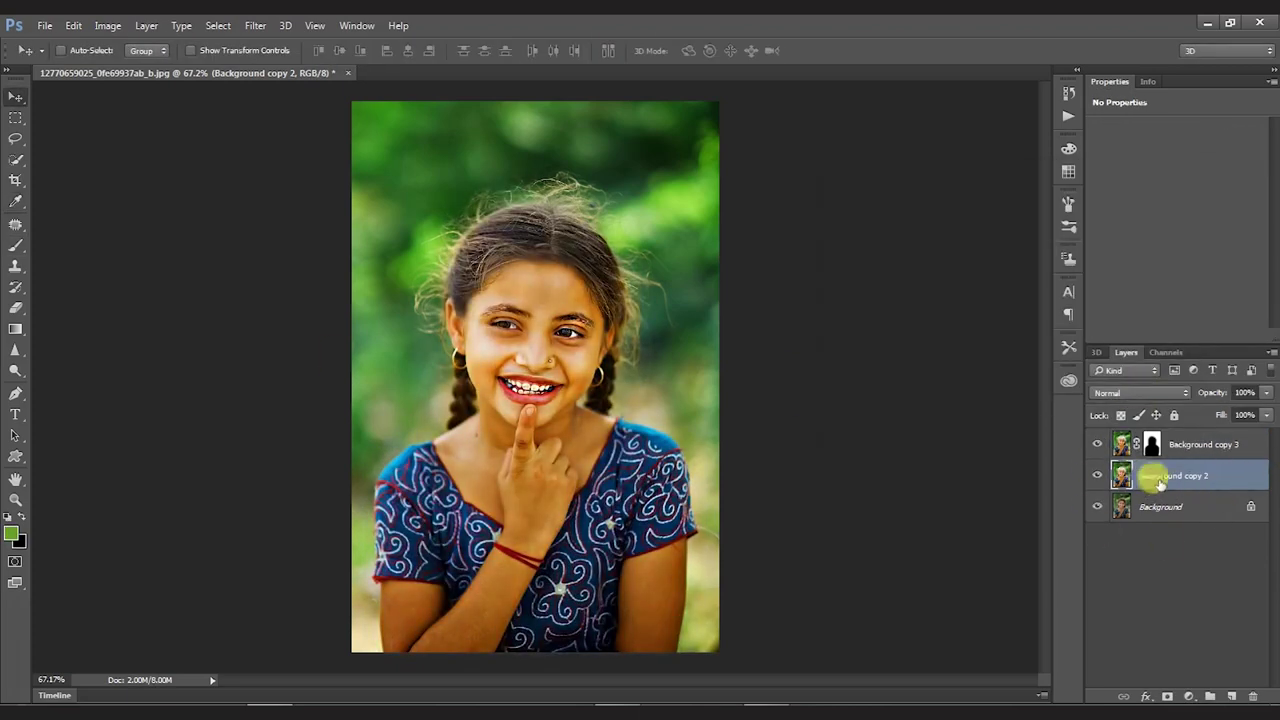
- Load the background as a selection from the mask and set hue +10, saturation +25
click(1153, 447)
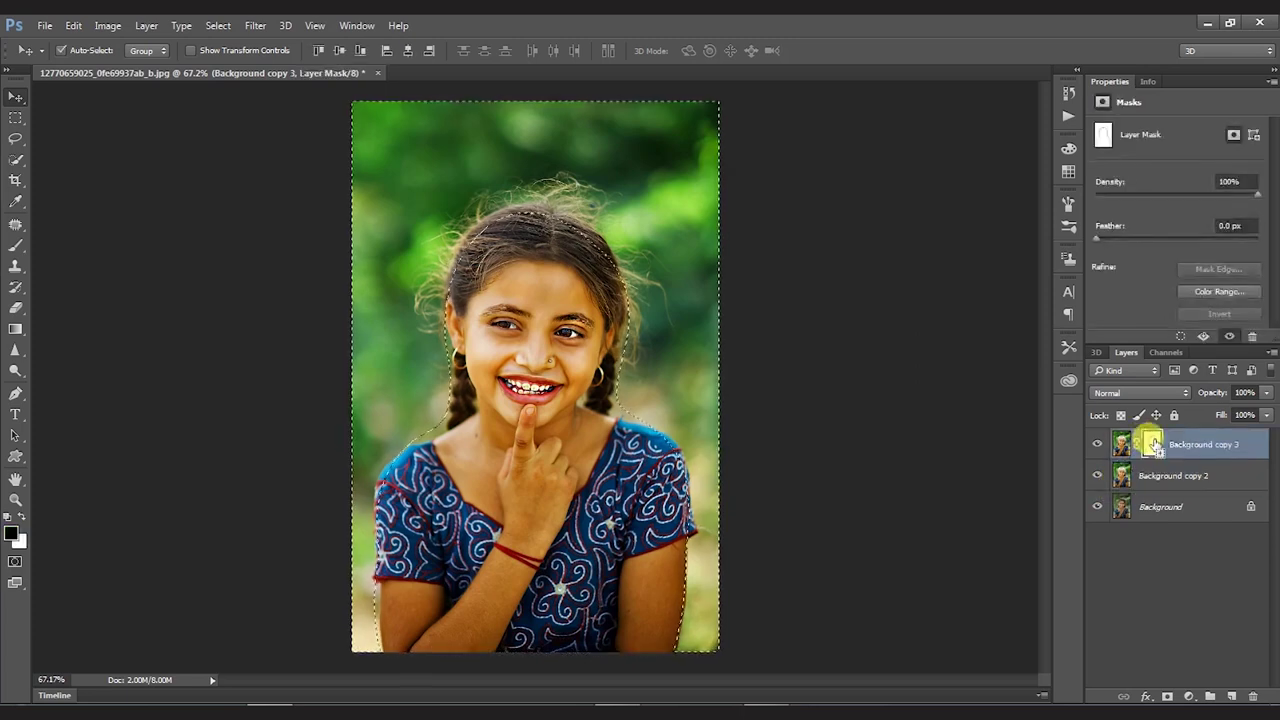
click(1160, 476)
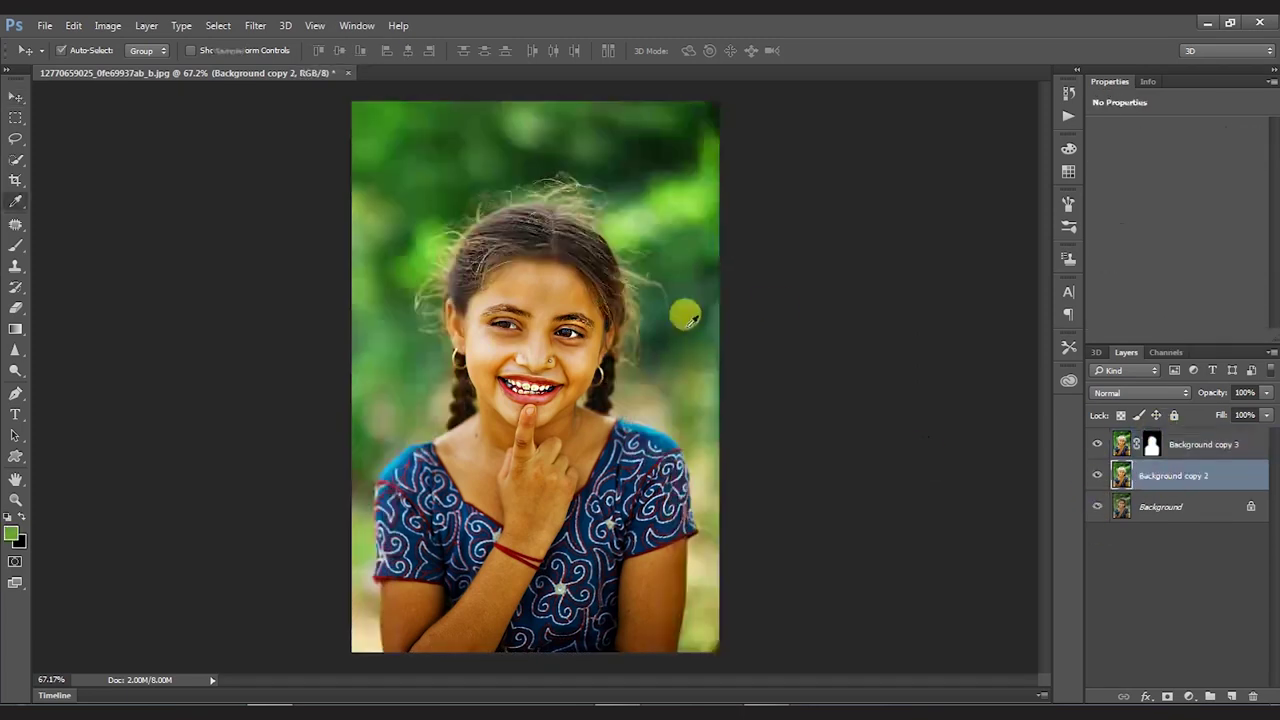
key(ctrl+alt+u)
drag(975, 284, 985, 291)
key(Return)
- Warm the background with Color Balance +100/-62/-62, then zoom in on the face
key(ctrl+b)
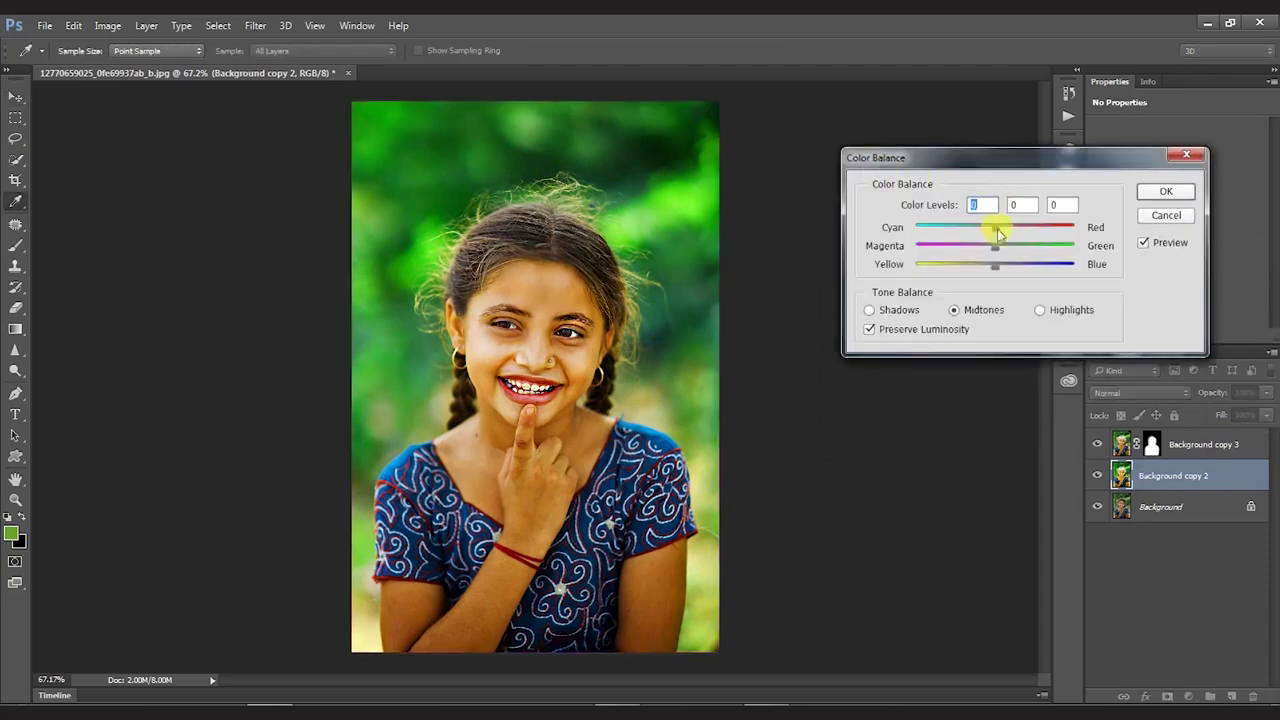
mouse_move(1003, 248)
mouse_down()
mouse_move(945, 247)
mouse_move(1073, 228)
mouse_move(948, 262)
mouse_up()
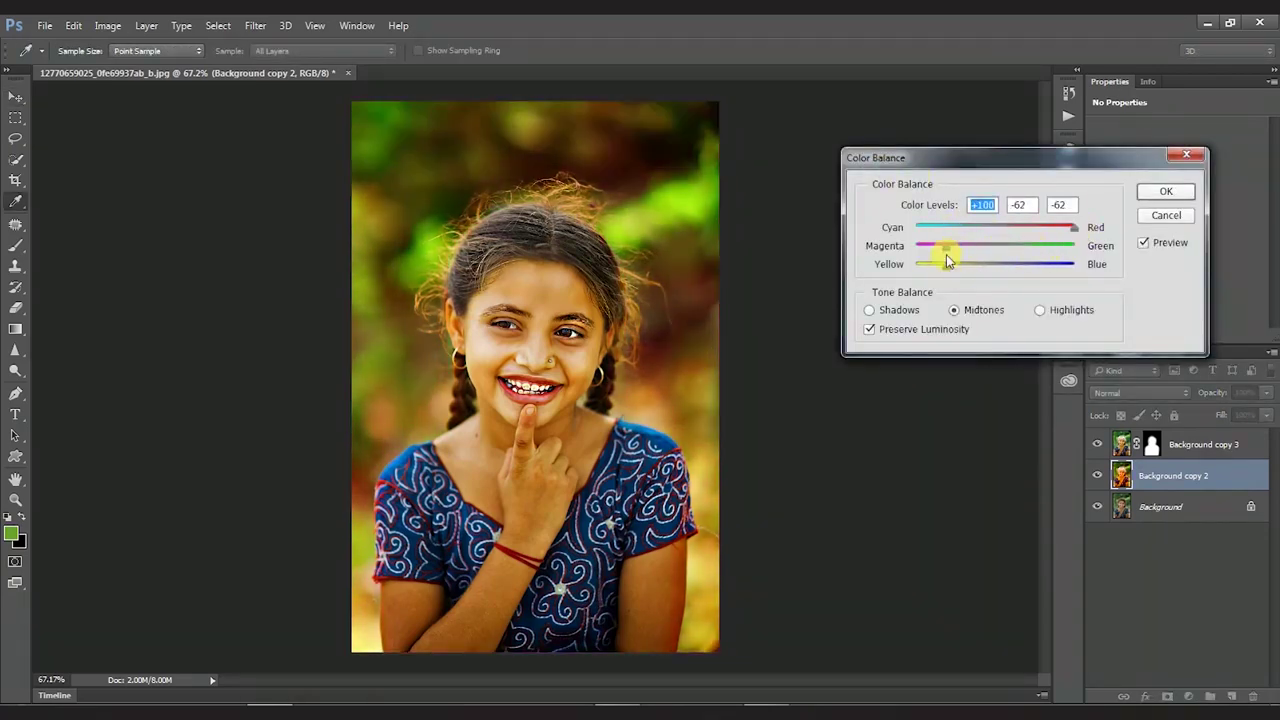
key(Return)
key(z)
click(720, 320)
click(586, 323)
- Create a new Layer 1, try Color blending, and make white the brush colour
click(557, 349)
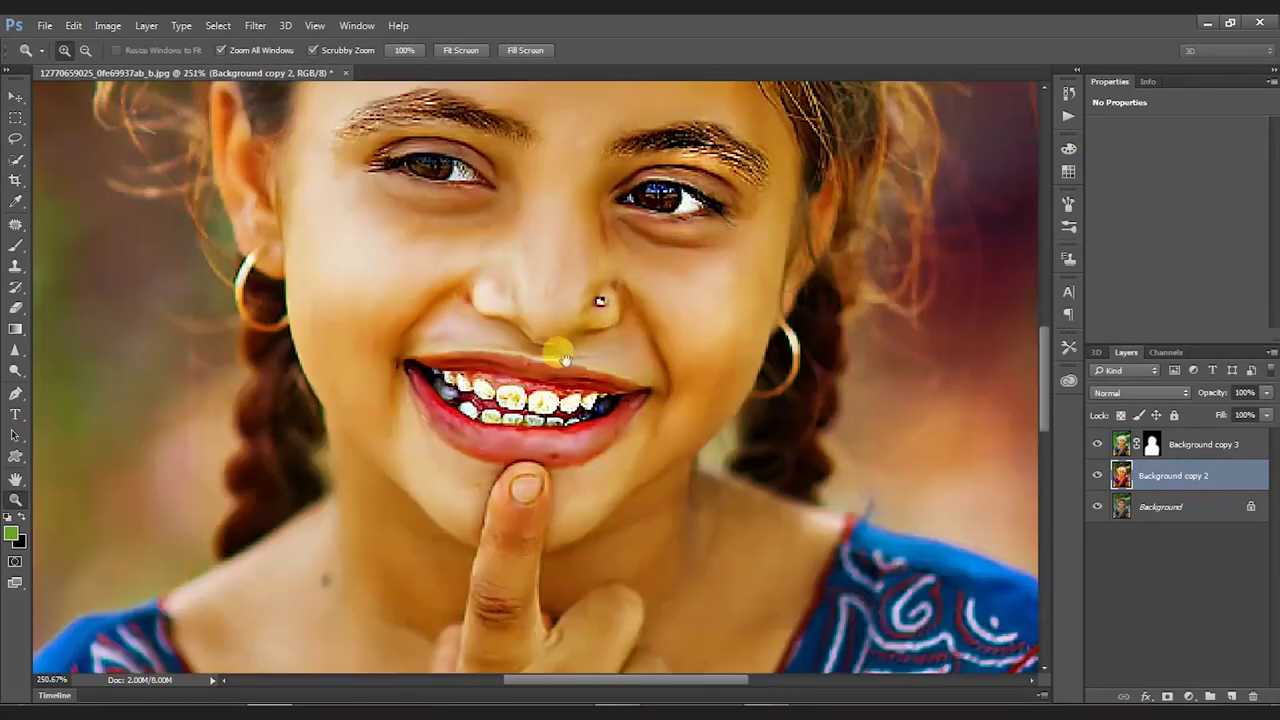
click(1232, 697)
click(12, 533)
click(771, 194)
click(1140, 392)
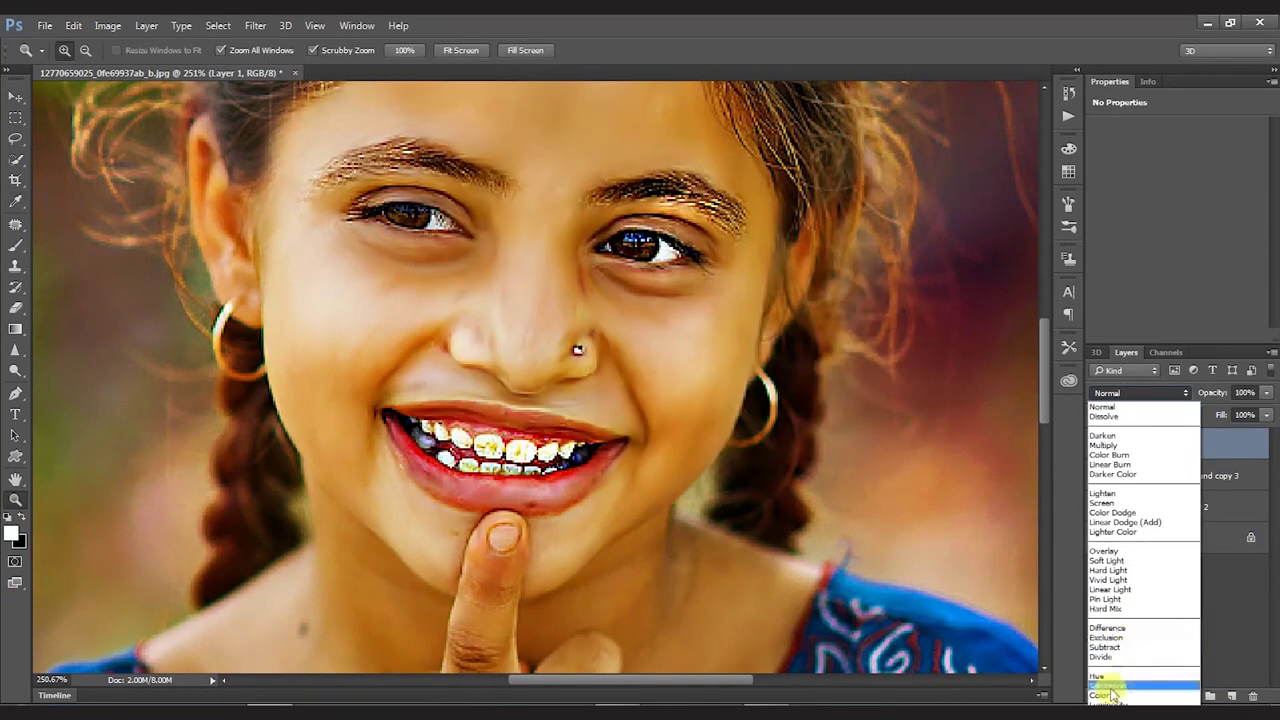
click(1103, 680)
key(b)
- Return Layer 1 to Normal blending, paint the yellowish teeth white, and add Layer 2
click(1140, 392)
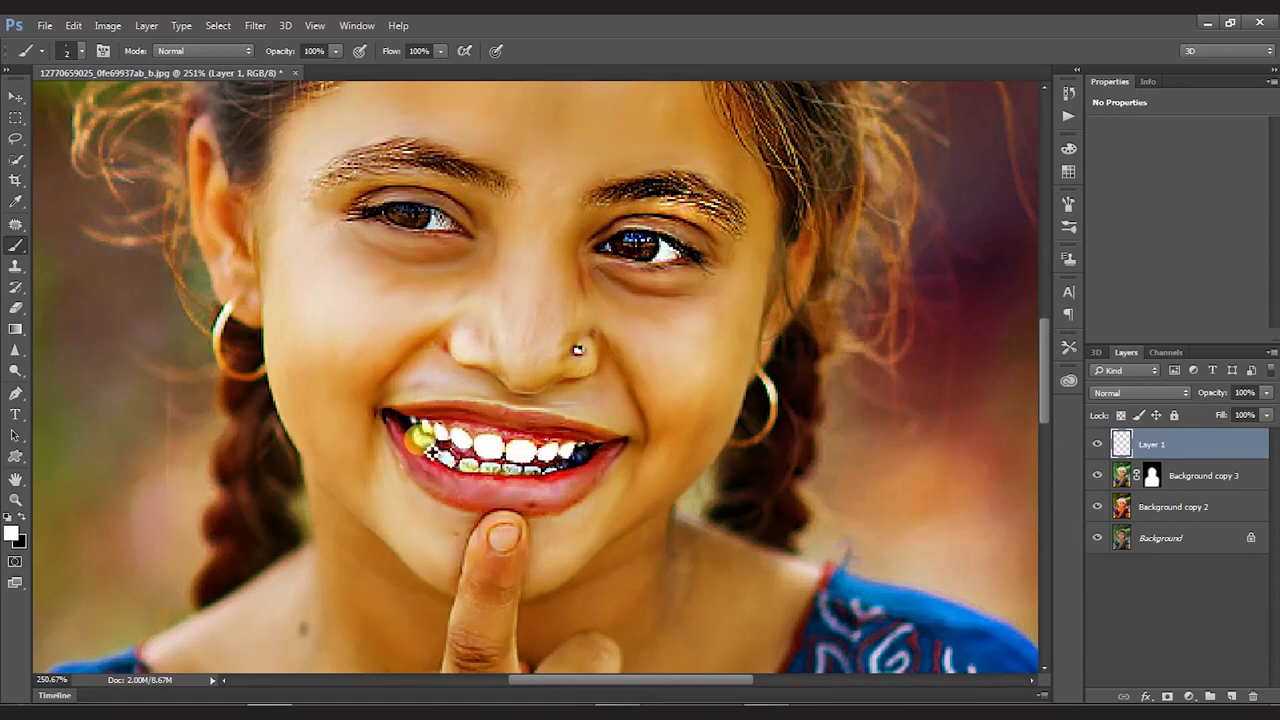
mouse_move(420, 437)
mouse_down()
mouse_move(470, 468)
mouse_move(557, 482)
mouse_up()
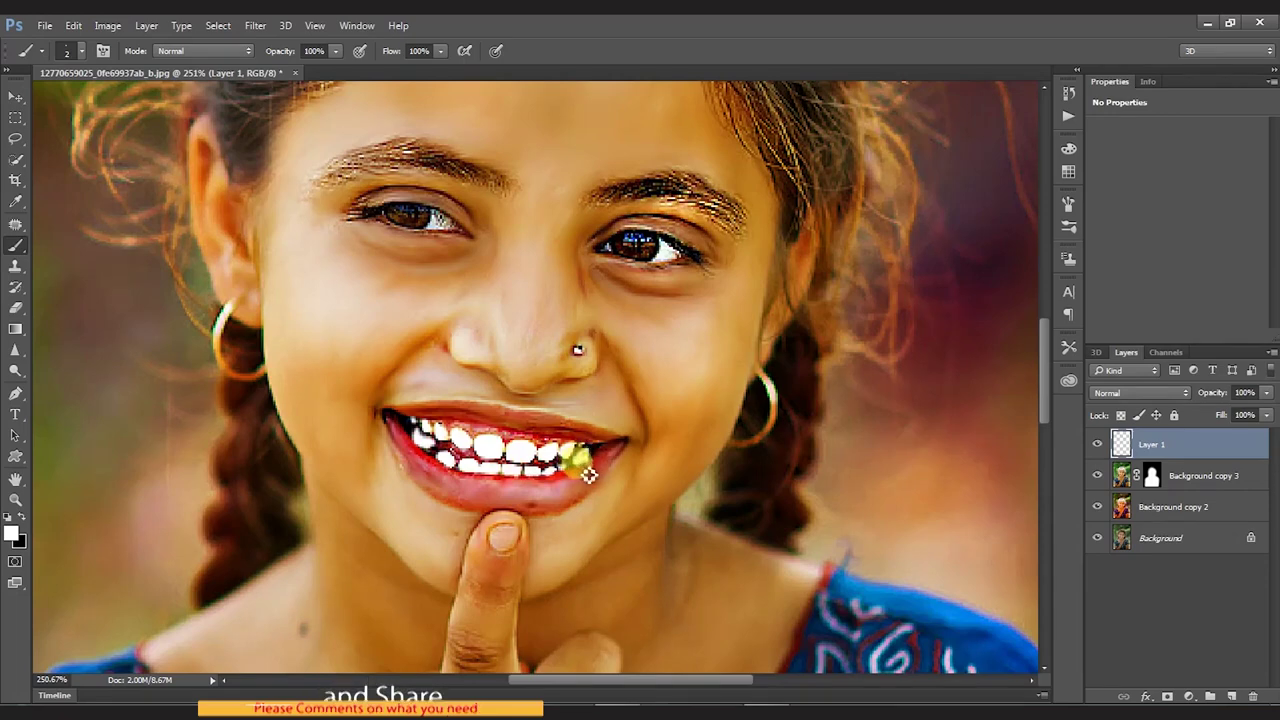
drag(585, 458, 600, 452)
key(ctrl+shift+alt+n)
- Pick red as the painting colour and paint the girl's lips on Layer 2
click(10, 535)
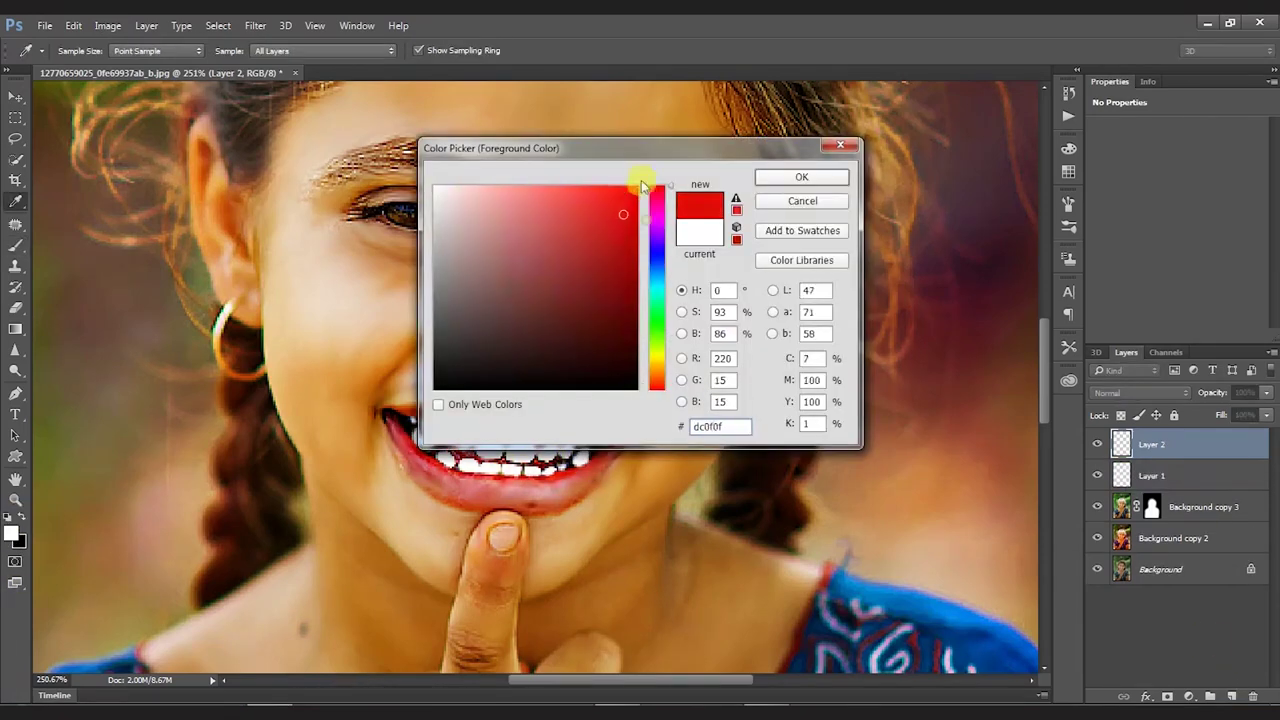
click(803, 177)
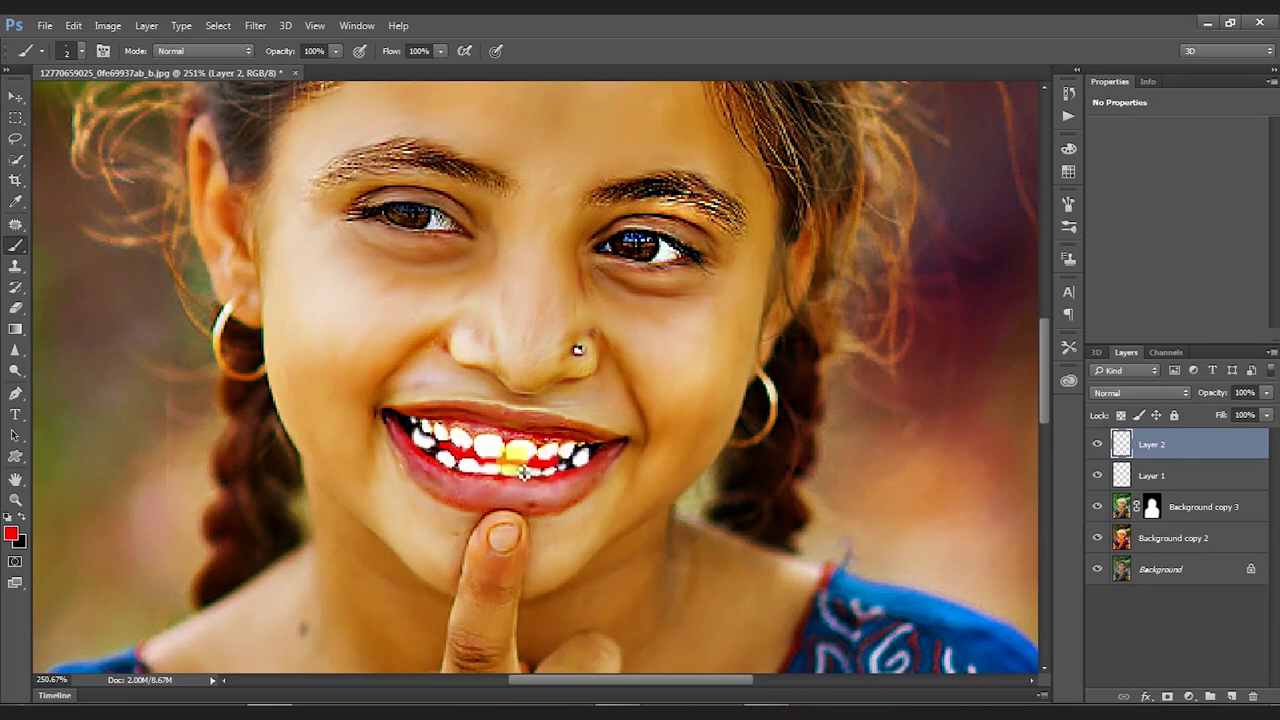
key(e)
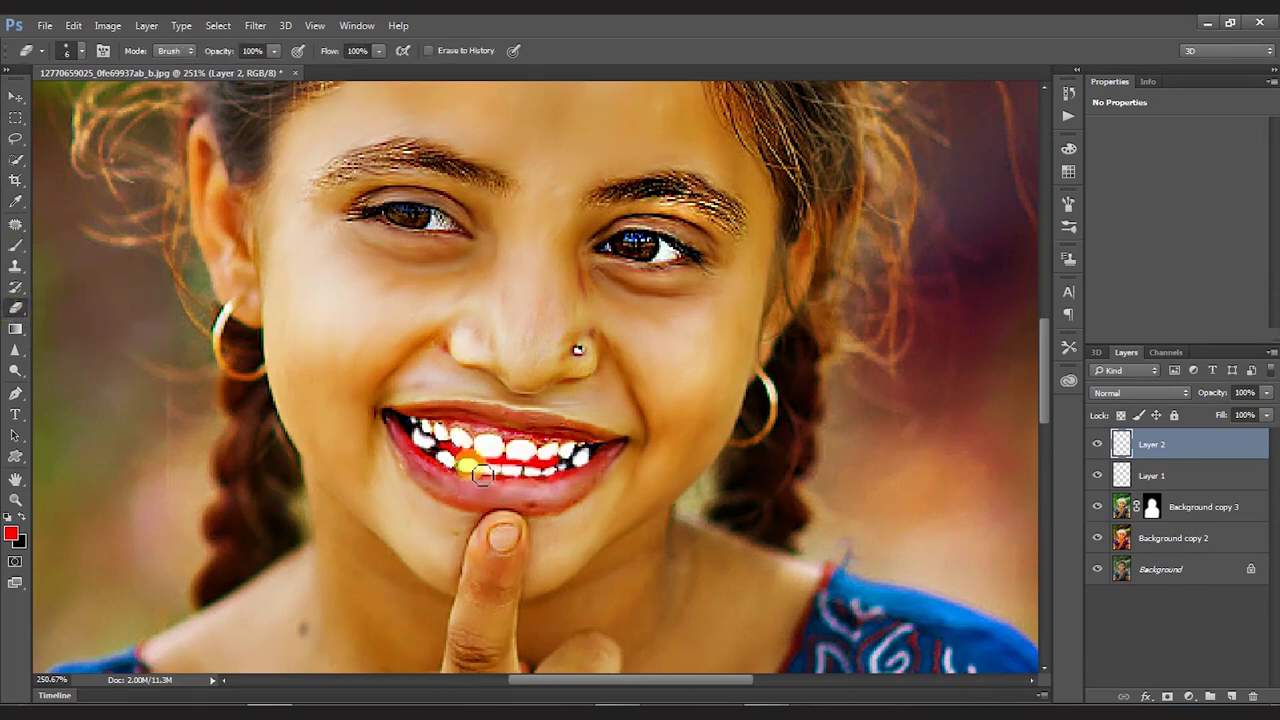
key(b)
drag(586, 429, 706, 503)
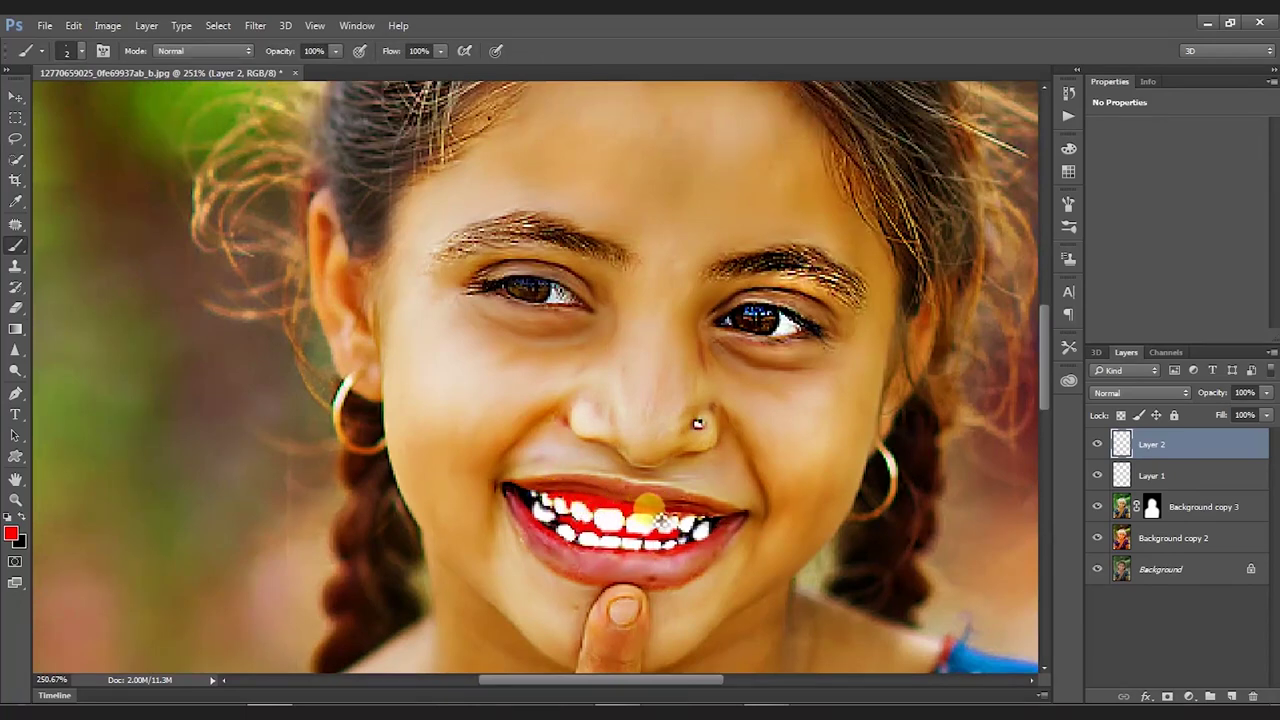
mouse_move(688, 524)
mouse_down()
mouse_move(514, 357)
mouse_move(506, 428)
mouse_up()
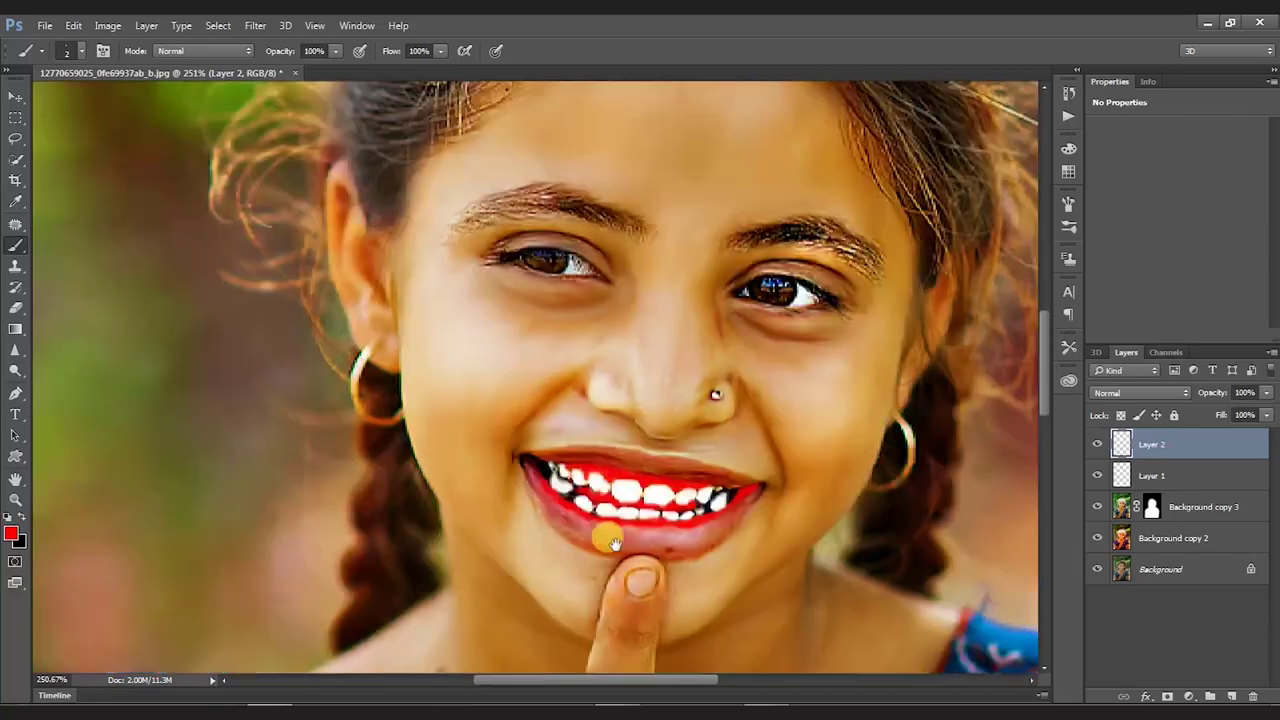
drag(699, 433, 543, 400)
- Test Multiply and other blend modes, keep Layer 2 Normal at 51% opacity, and add Layer 3
key(v)
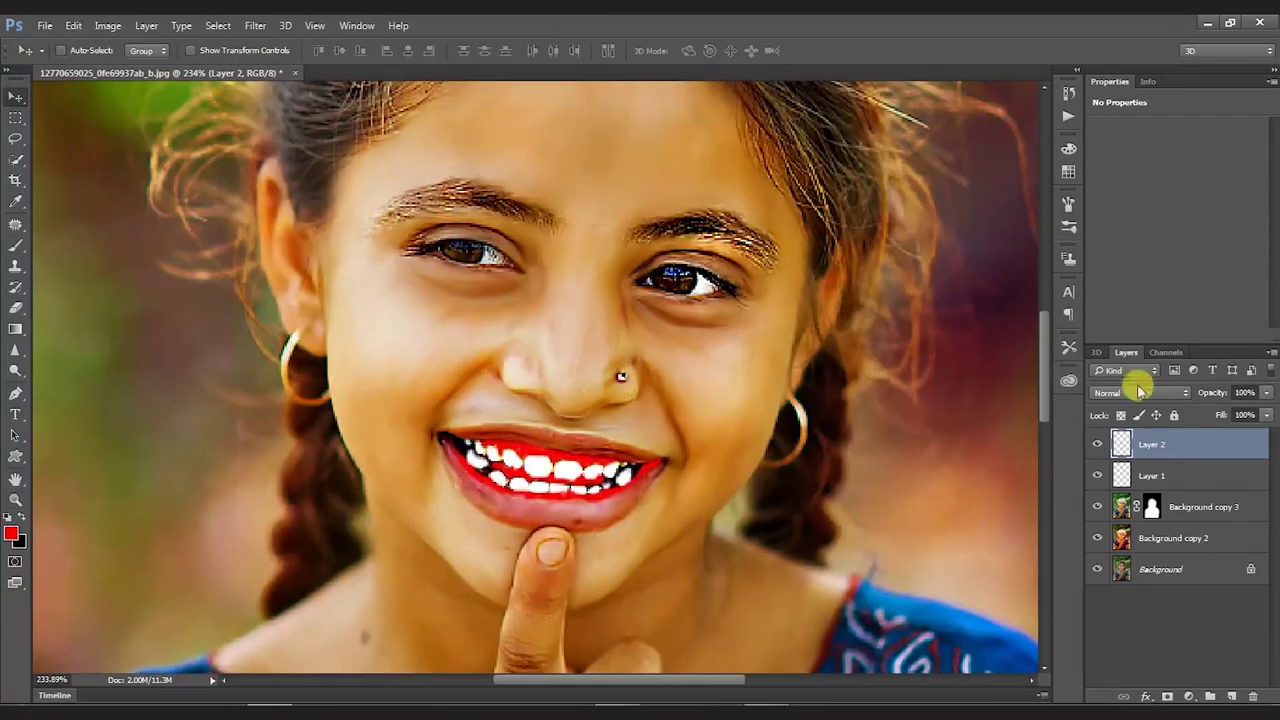
click(1138, 390)
click(1166, 420)
key(shift+plus)
key(shift+plus)
key(shift+plus)
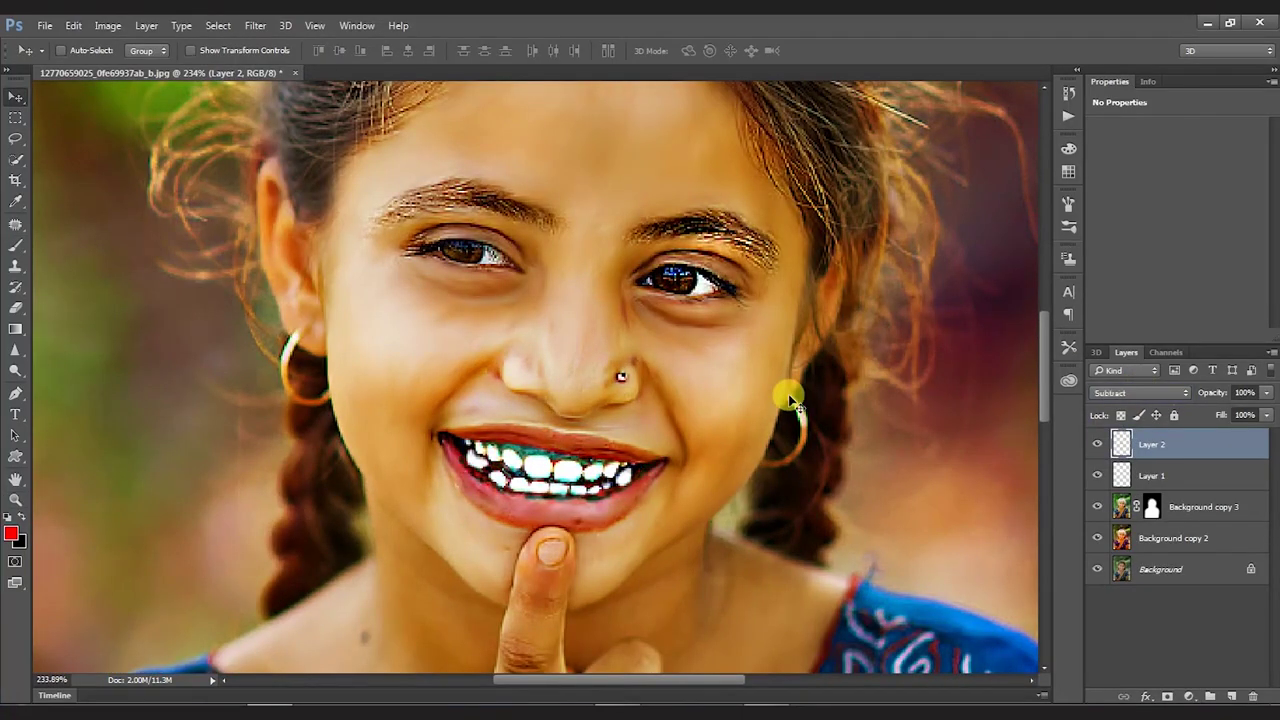
key(shift+plus)
key(shift+plus)
key(shift+plus)
key(shift+plus)
key(shift+plus)
key(shift+plus)
key(z)
key(ctrl+0)
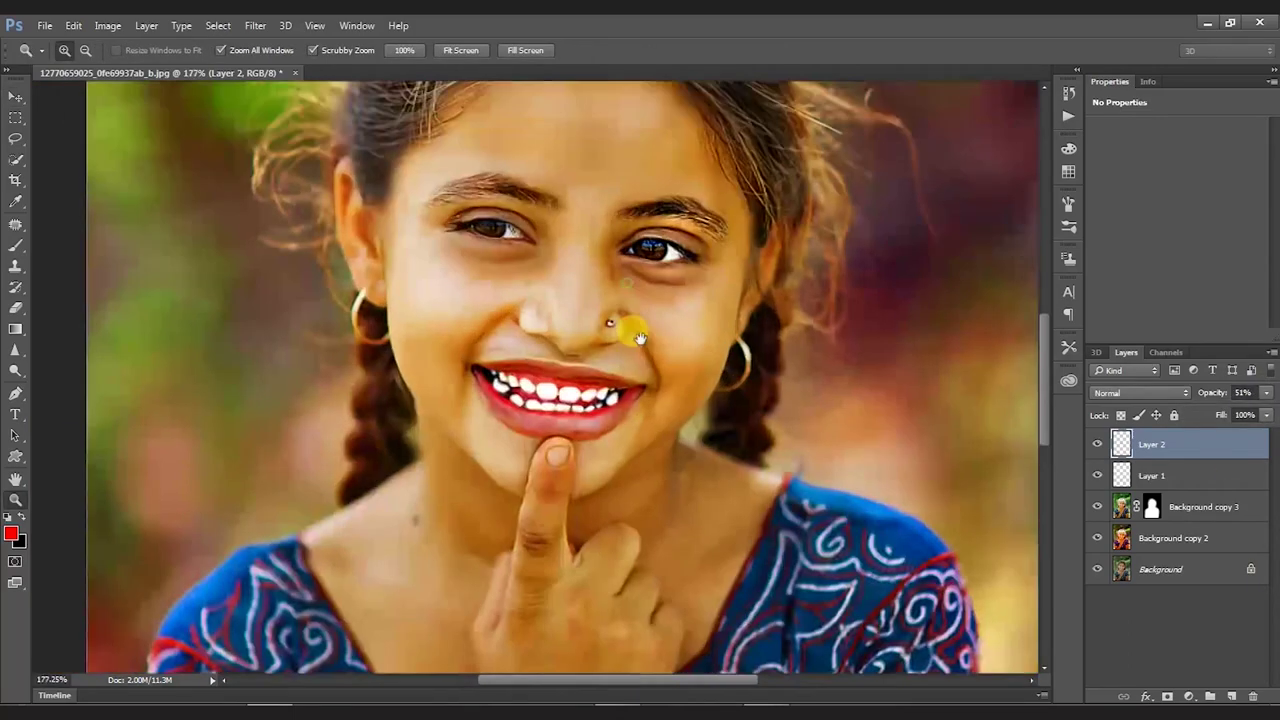
scroll(507, 407, up, 5)
key(ctrl+shift+alt+n)
- Paint thin black lines between the lower-left and lower-right teeth
key(b)
key(x)
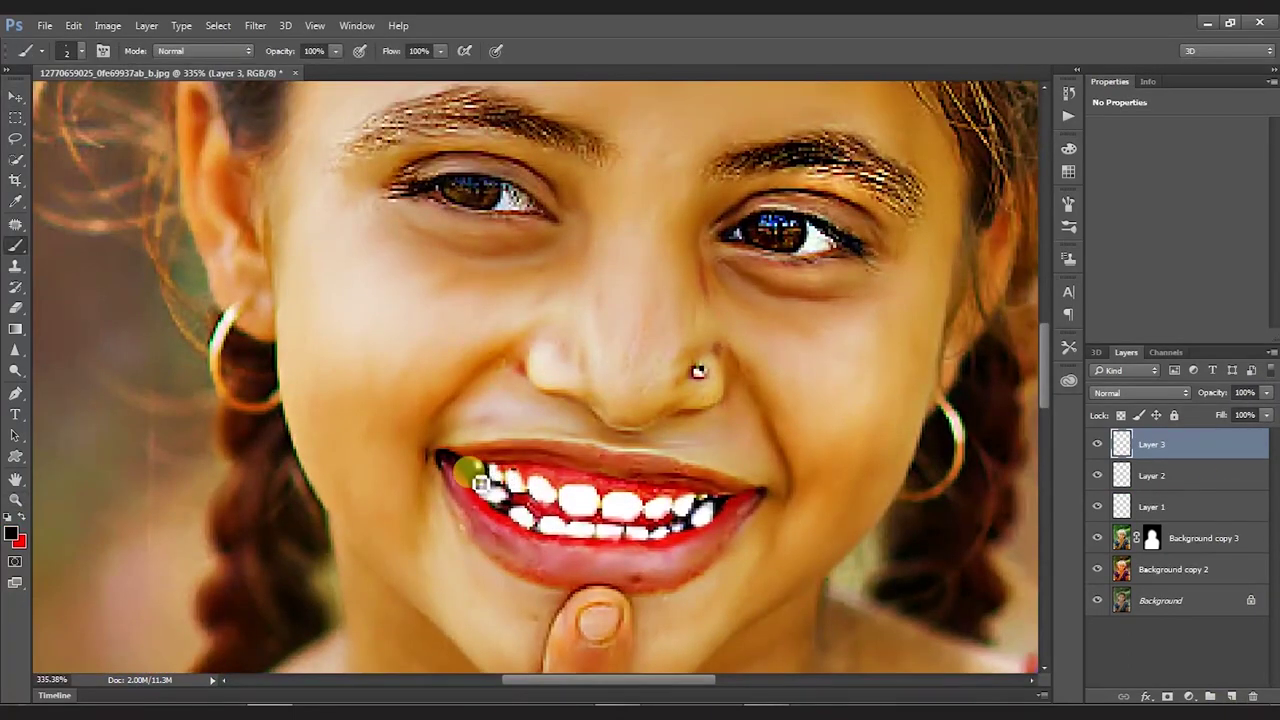
mouse_move(452, 459)
mouse_down()
mouse_move(514, 518)
mouse_move(607, 513)
mouse_up()
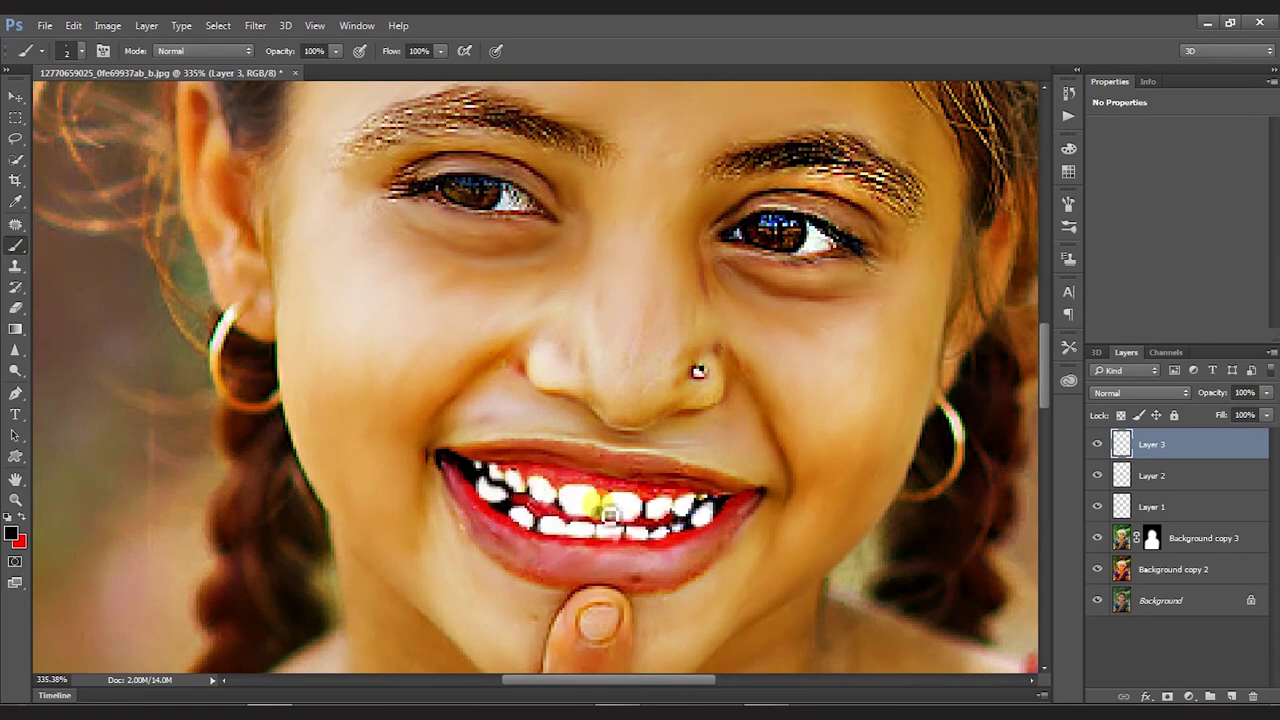
mouse_move(724, 518)
mouse_down()
mouse_move(760, 500)
mouse_move(680, 536)
mouse_up()
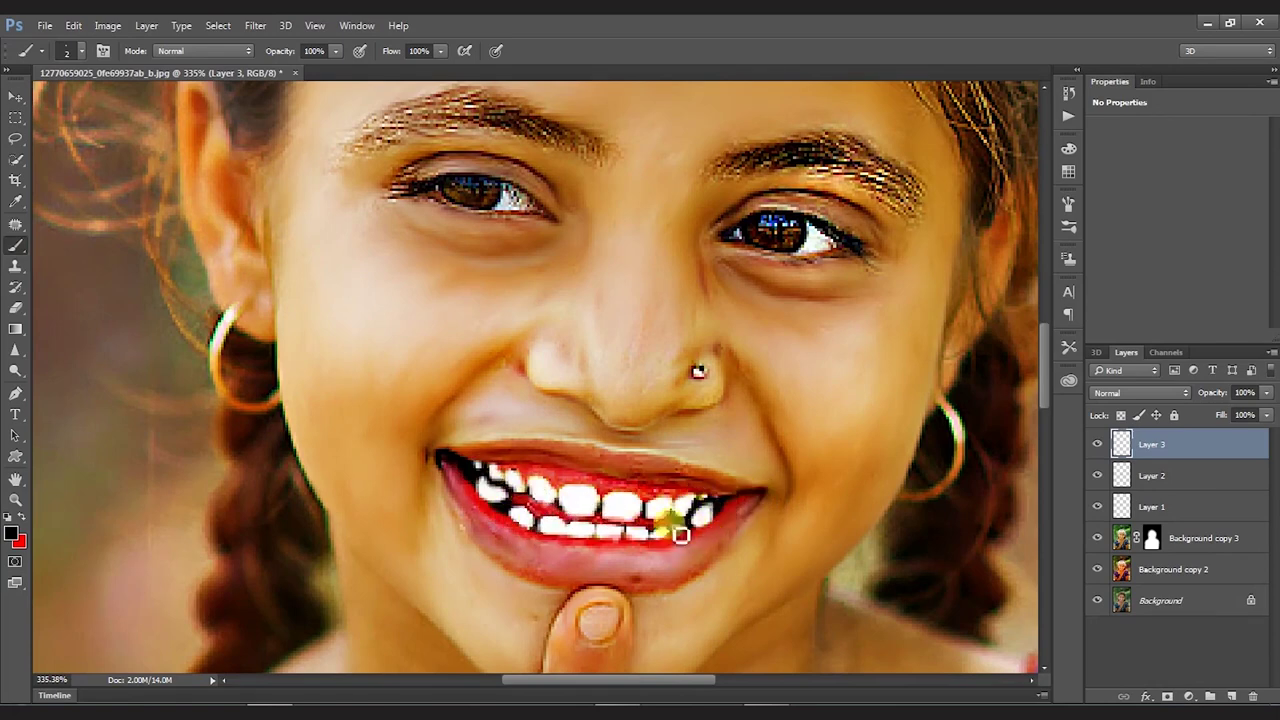
- Zoom in on the eyes and left eyebrow, then zoom back out to the whole photo
key(ctrl+0)
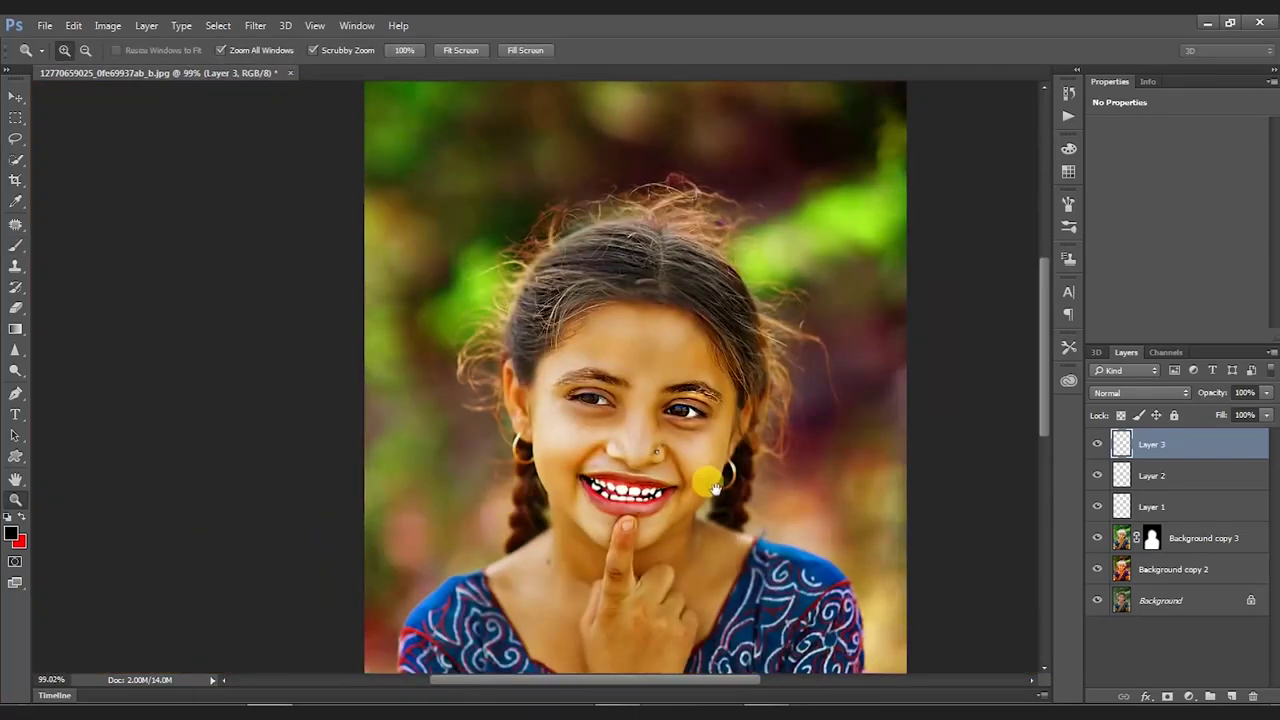
drag(703, 480, 716, 425)
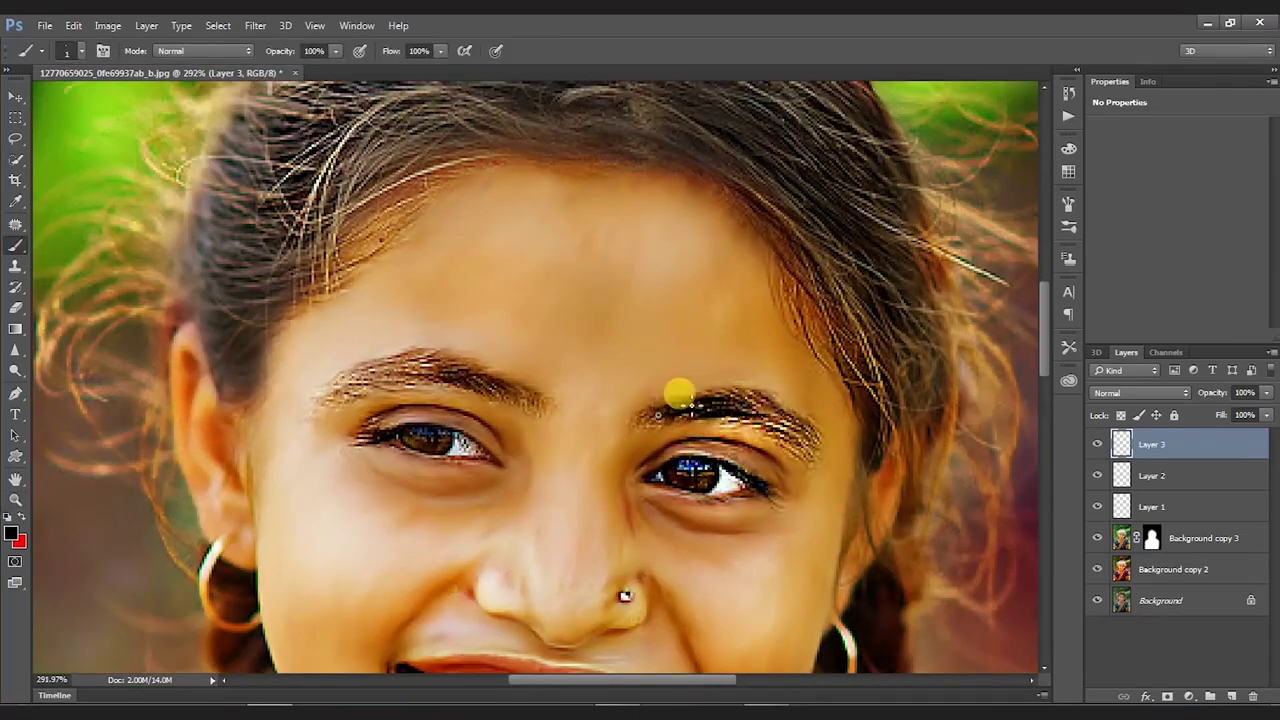
drag(805, 462, 790, 440)
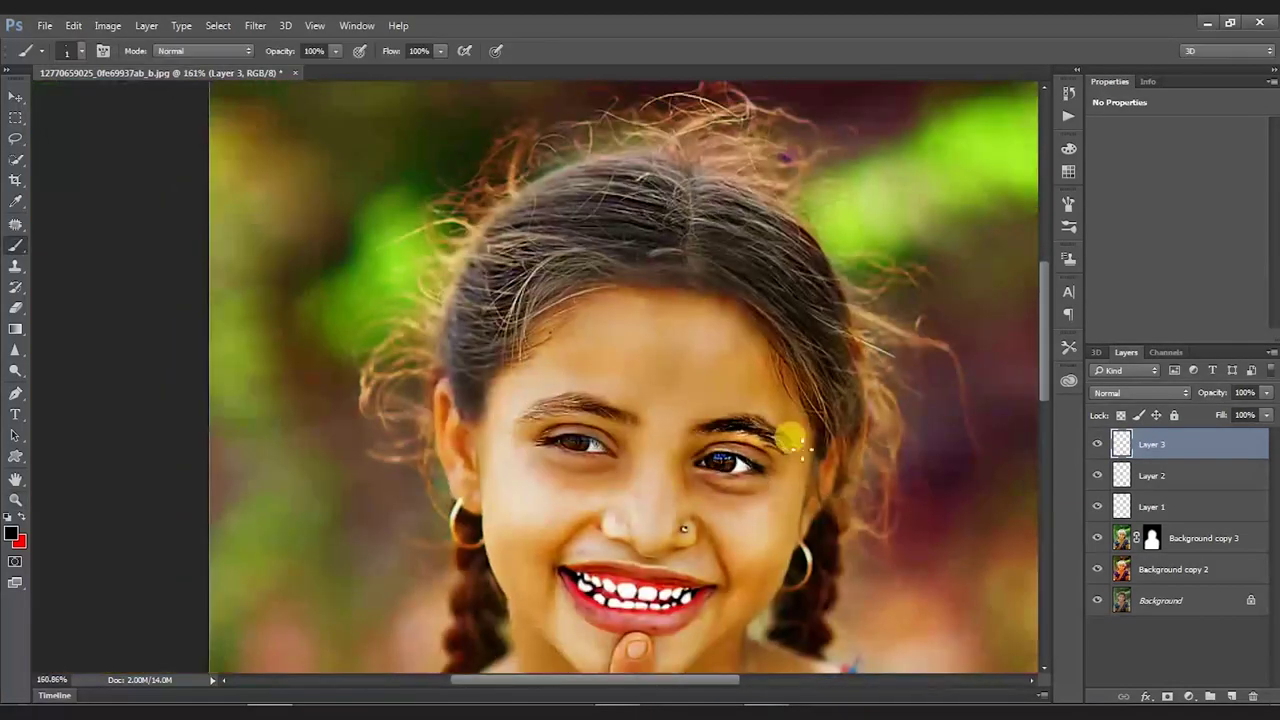
drag(600, 434, 643, 391)
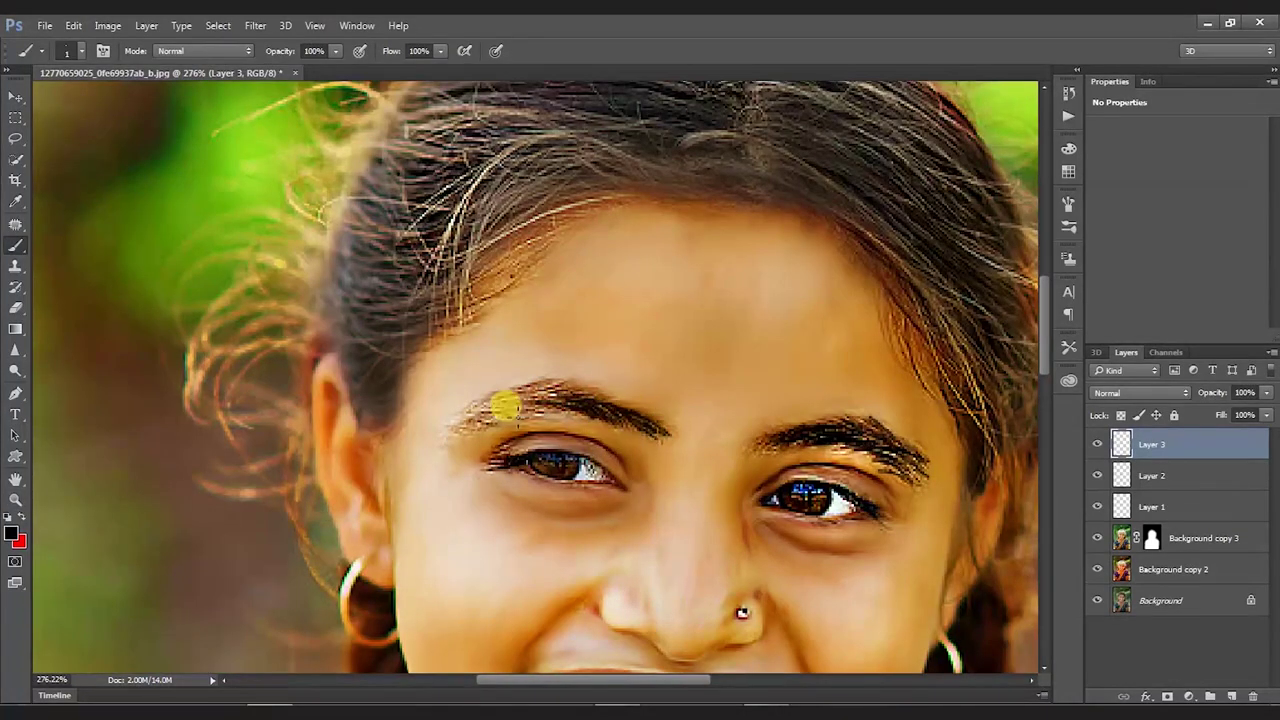
mouse_move(551, 397)
mouse_down()
mouse_move(553, 497)
mouse_move(486, 263)
mouse_up()
key(b)
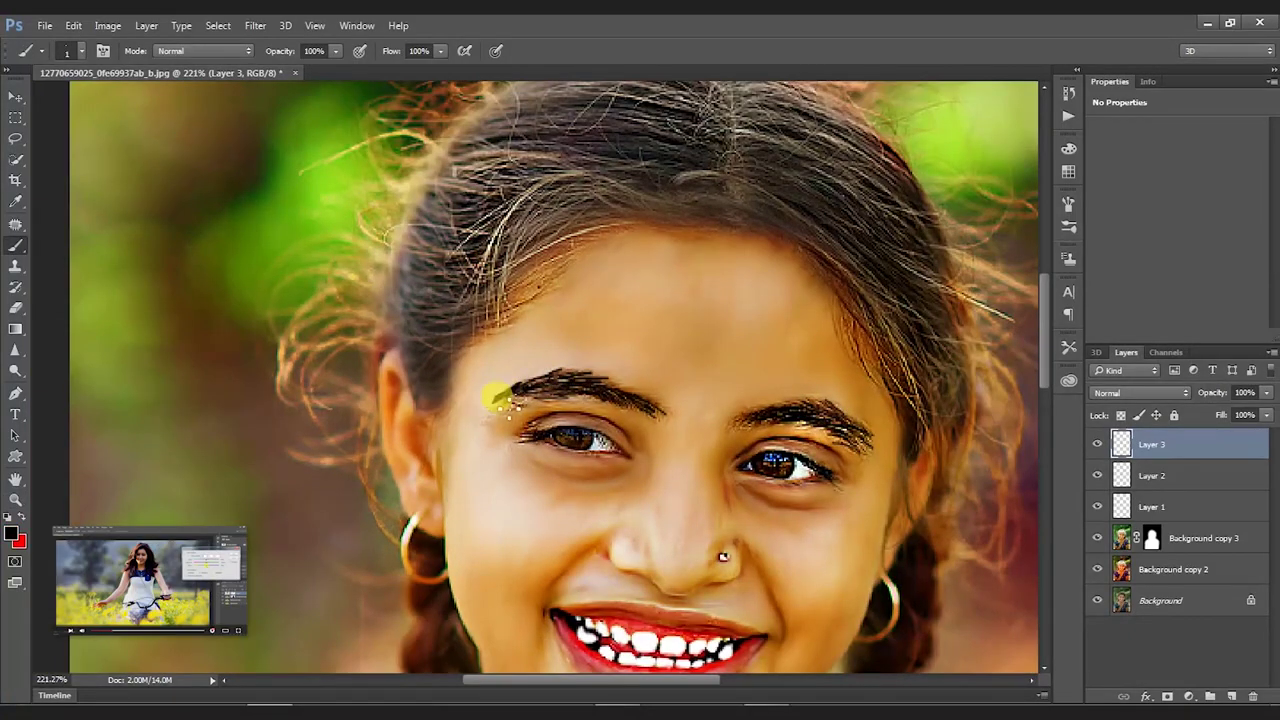
- Set the retouch layer's opacity to 53%
key(v)
scroll(493, 432, down, 3)
key(5)
key(3)
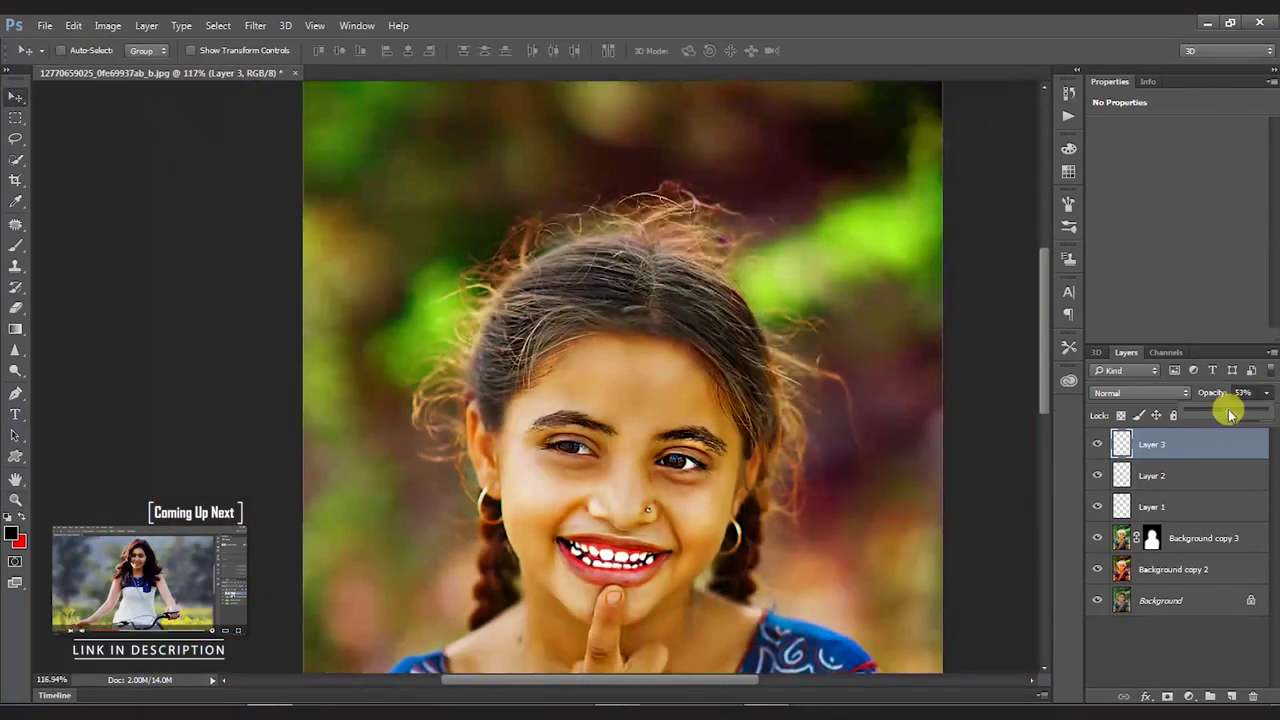
key(z)
shift+click(1194, 506)
- Merge the three retouch layers, raise saturation with Hue/Saturation, and apply Levels
right_click(1194, 506)
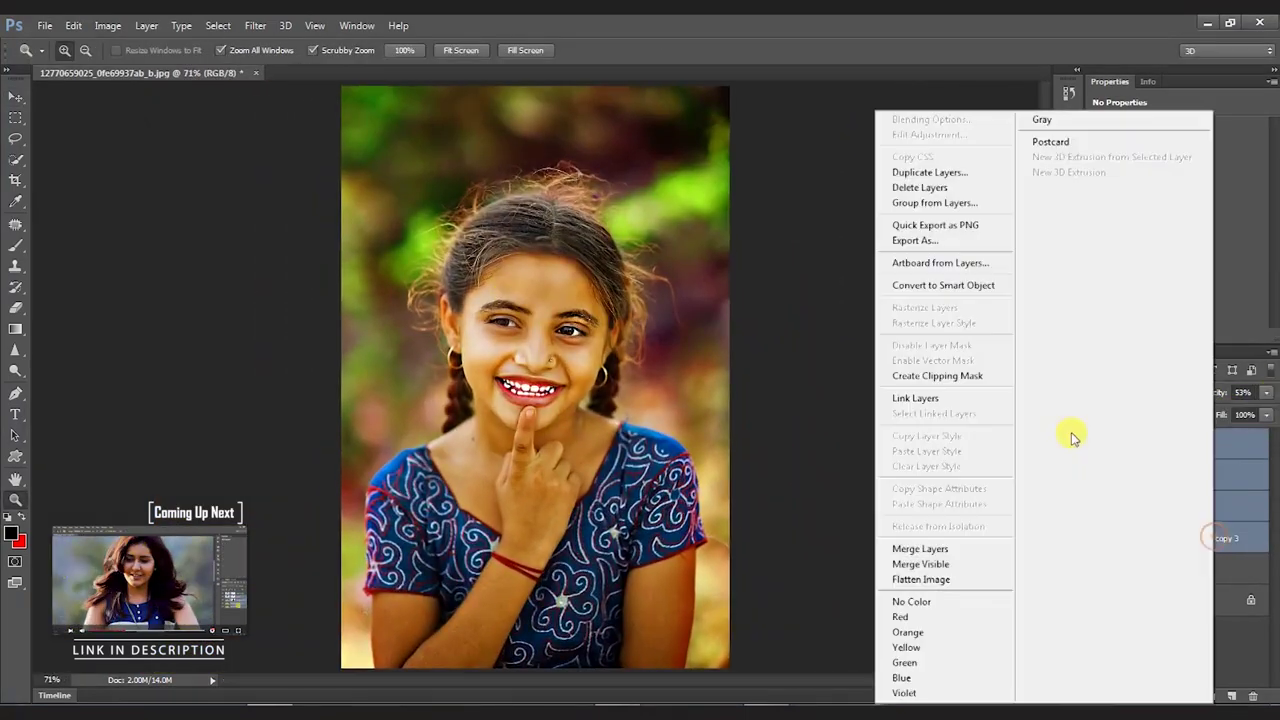
click(946, 549)
key(ctrl+u)
mouse_move(975, 324)
mouse_down()
mouse_move(993, 324)
mouse_move(877, 283)
mouse_move(994, 291)
mouse_move(980, 291)
mouse_up()
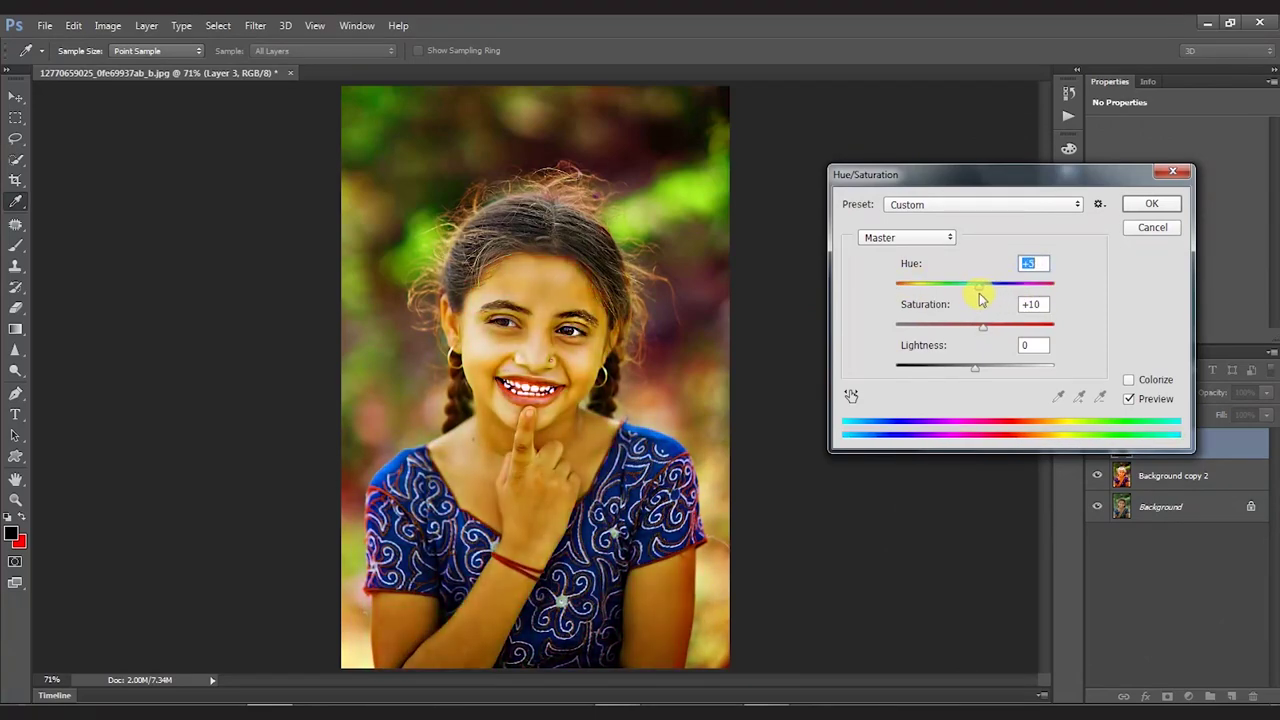
key(Return)
key(ctrl+l)
key(Return)
- Apply a Gaussian Blur to the Background copy 2 layer
click(1173, 475)
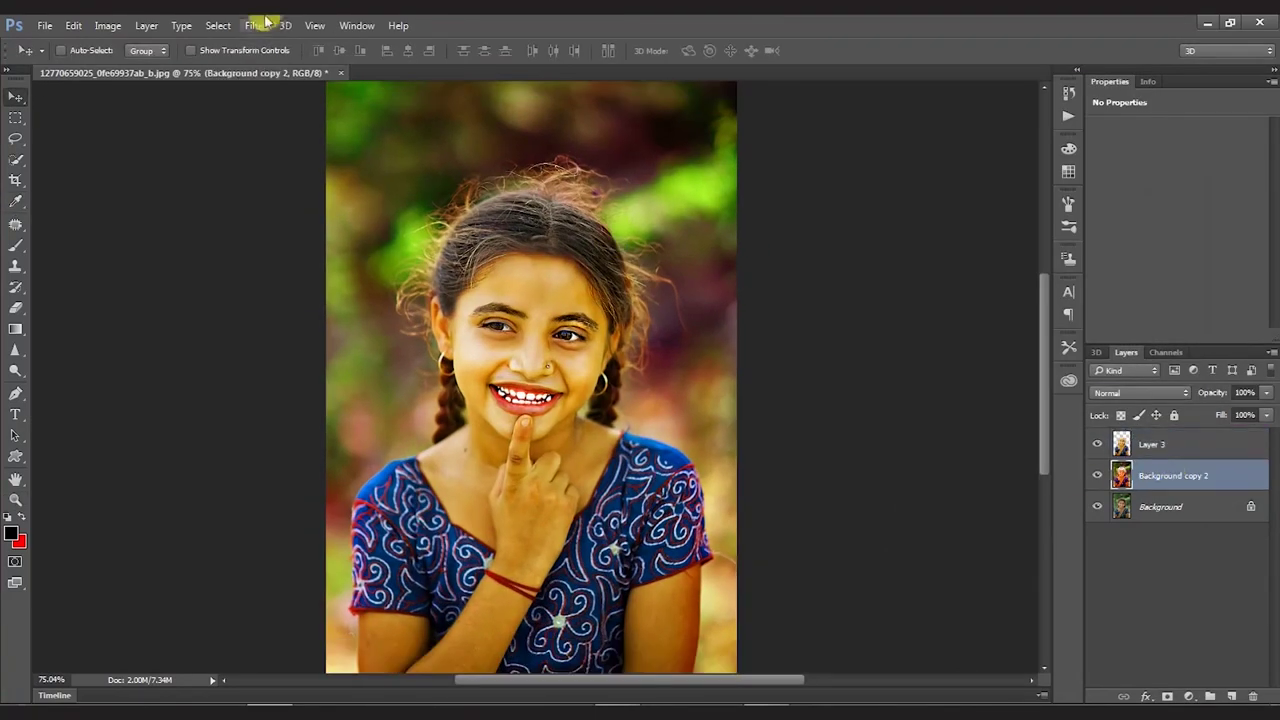
click(255, 25)
mouse_move(867, 400)
mouse_down()
mouse_move(894, 400)
mouse_move(880, 400)
mouse_up()
key(Return)
- Duplicate it as Background copy 3 and apply Gaussian Blur again
key(v)
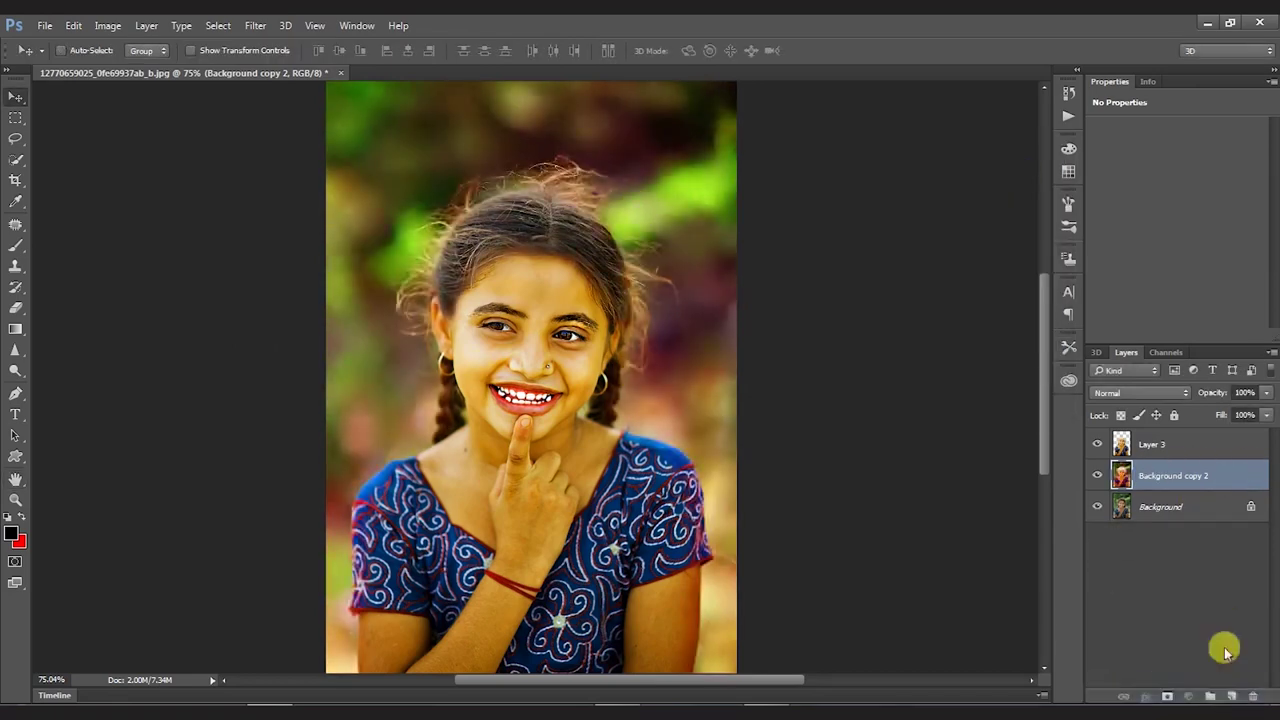
drag(1173, 475, 1231, 696)
click(255, 25)
click(510, 259)
key(Return)
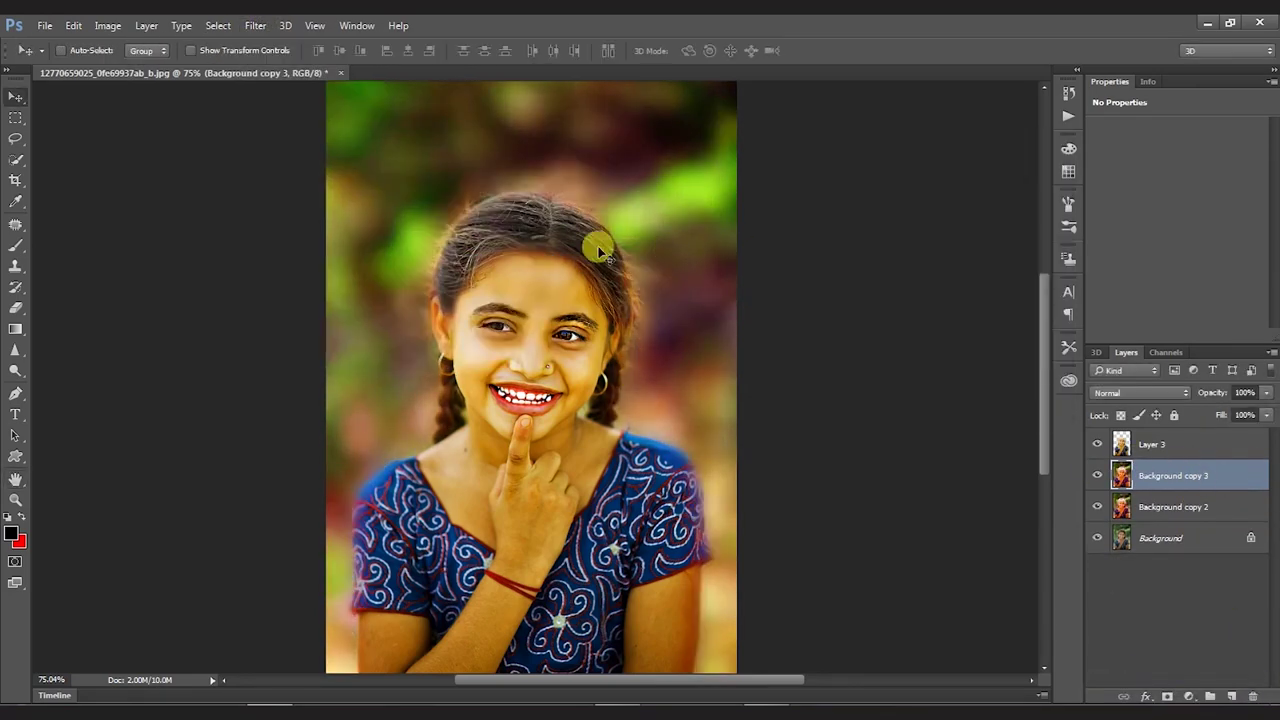
- Add a layer mask to Background copy 3, restore sharp hair strands, and invert the mask
click(1167, 696)
key(b)
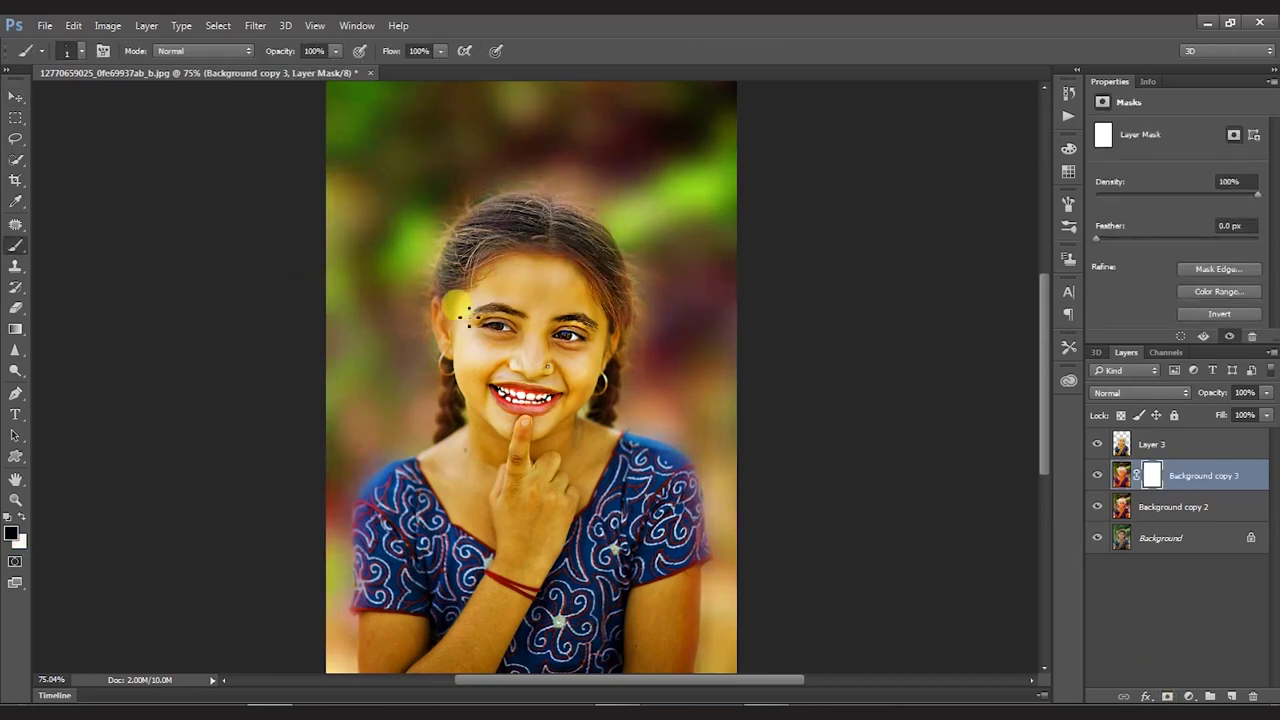
drag(404, 216, 483, 190)
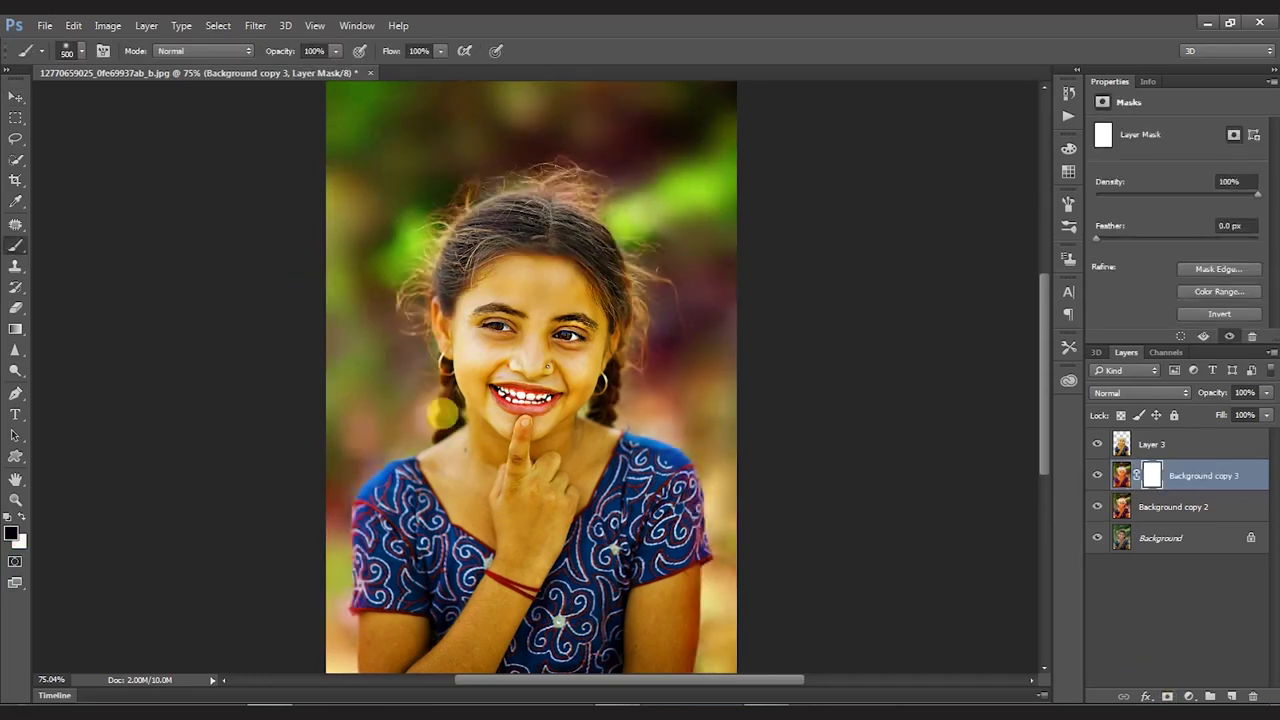
key(ctrl+i)
key(z)
mouse_move(463, 283)
mouse_down()
mouse_move(544, 328)
mouse_move(571, 448)
mouse_up()
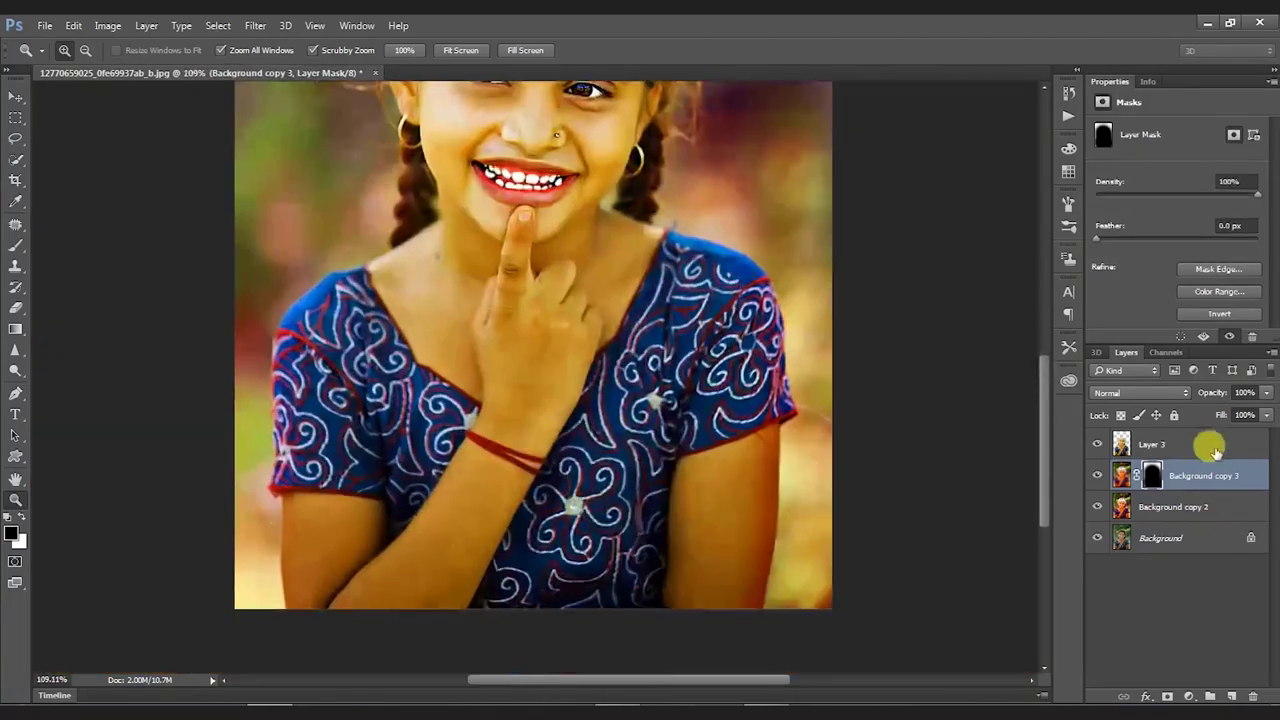
- Select all layers and flatten them into a single Background layer
key(ctrl+alt+a)
right_click(1253, 467)
click(980, 600)
click(1231, 696)
- Add a Color-blend layer and paint red over the dress centre, right sleeve and shoulder
click(22, 517)
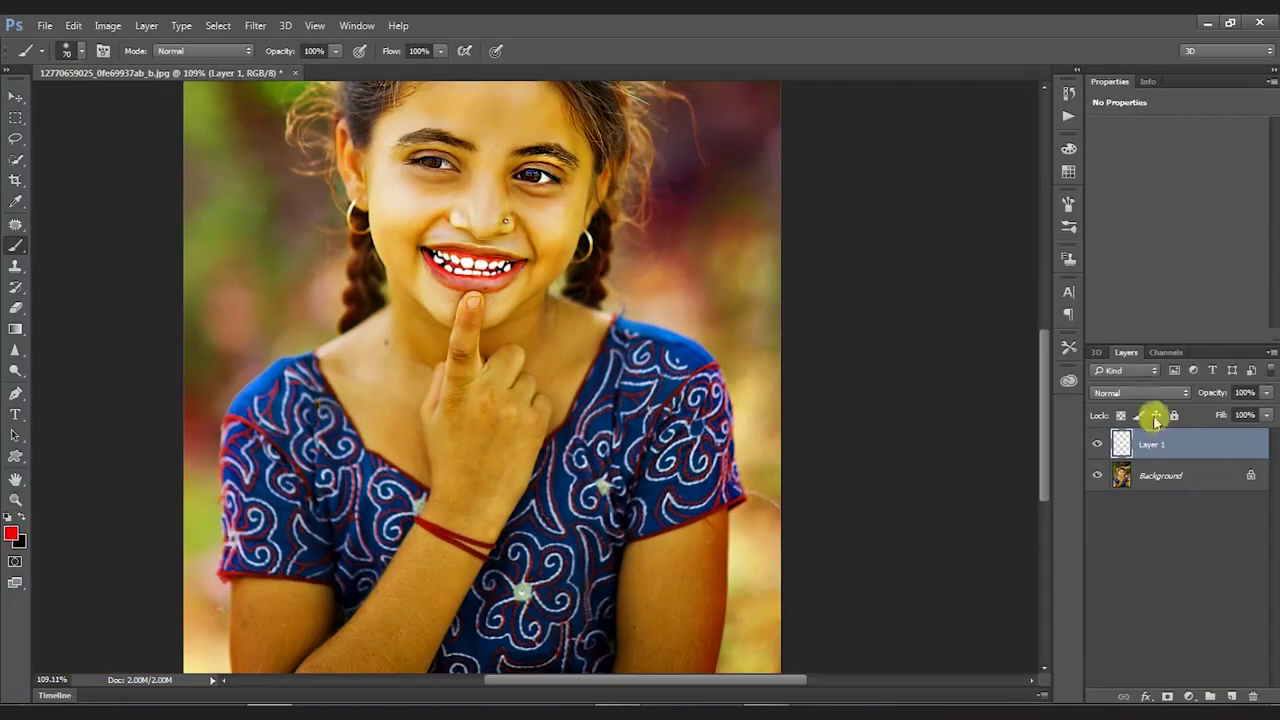
click(1140, 393)
click(1120, 680)
mouse_move(545, 494)
mouse_down()
mouse_move(607, 387)
mouse_move(632, 522)
mouse_up()
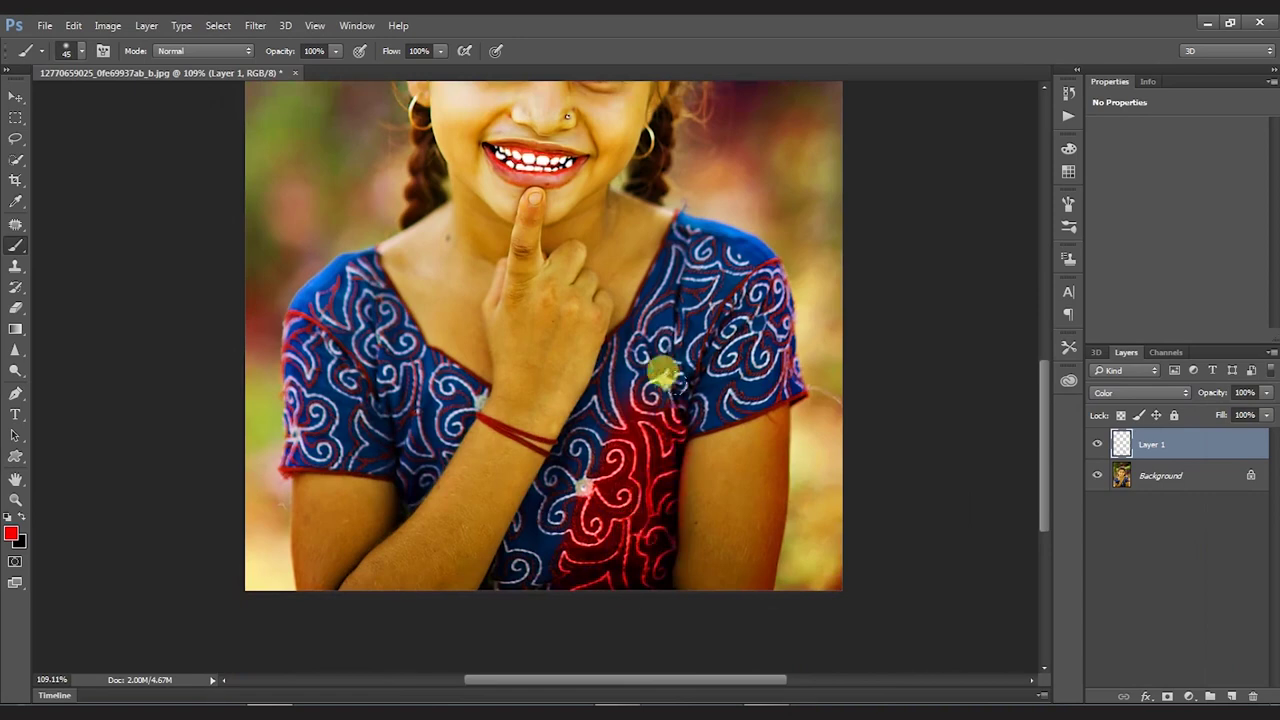
drag(710, 393, 758, 265)
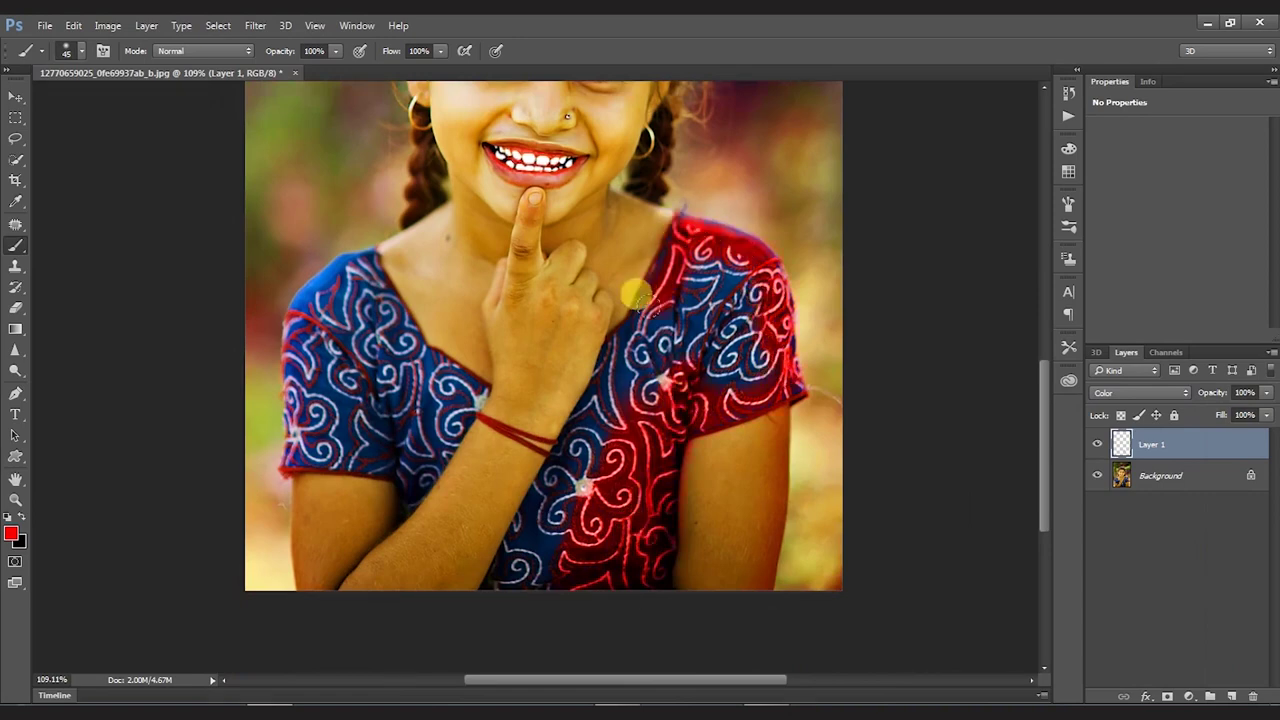
drag(681, 337, 600, 390)
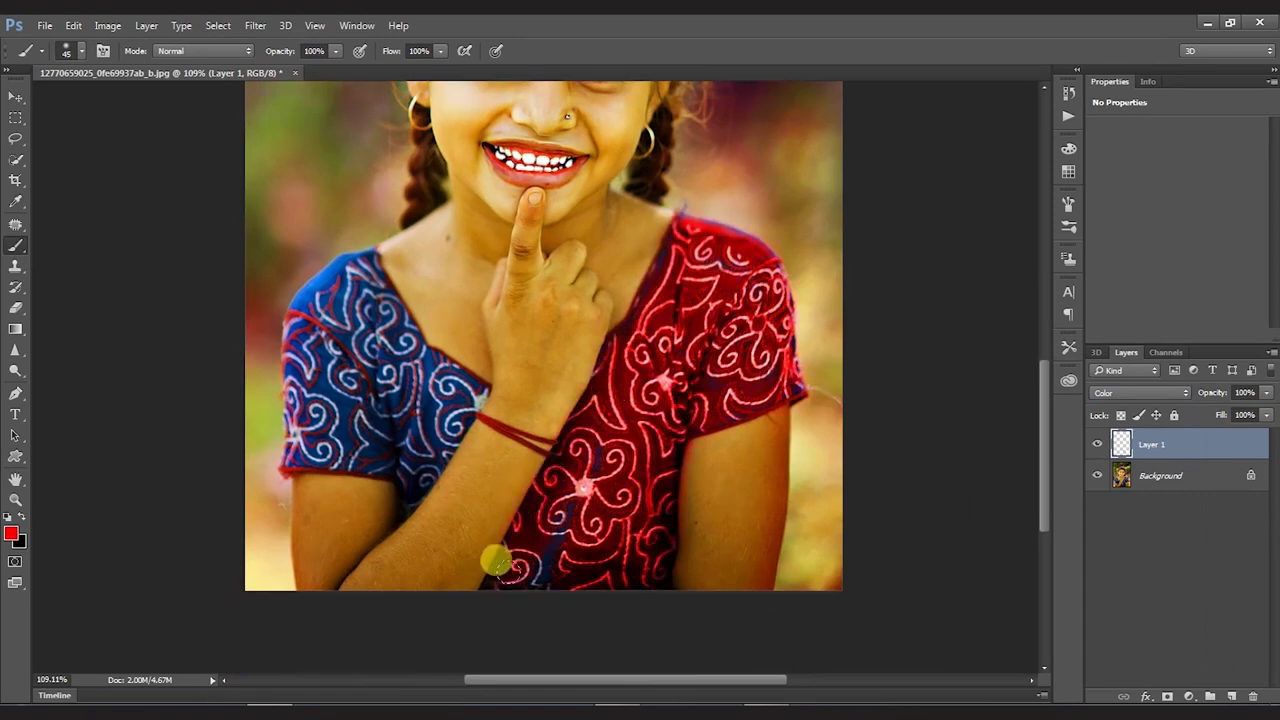
- Paint red over the left sleeve, left side and left shoulder of the dress
drag(496, 562, 574, 640)
drag(680, 543, 652, 553)
drag(800, 349, 934, 330)
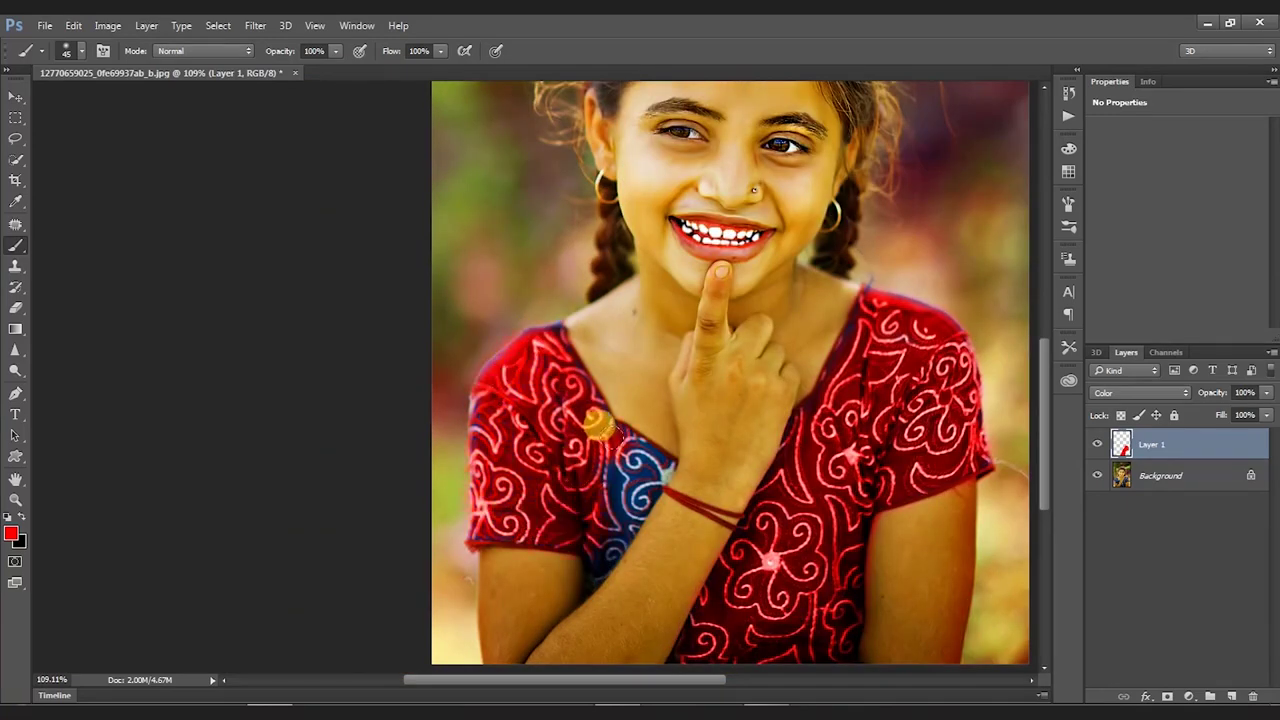
key(e)
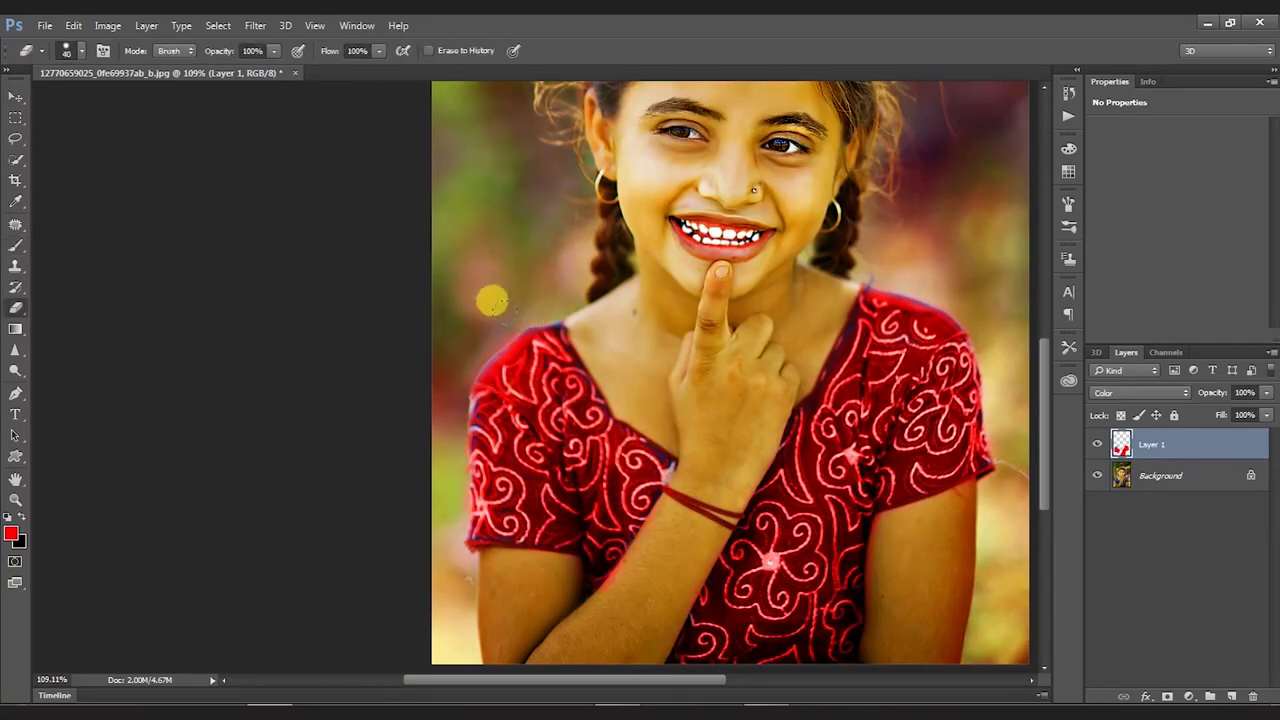
key(b)
drag(500, 351, 490, 410)
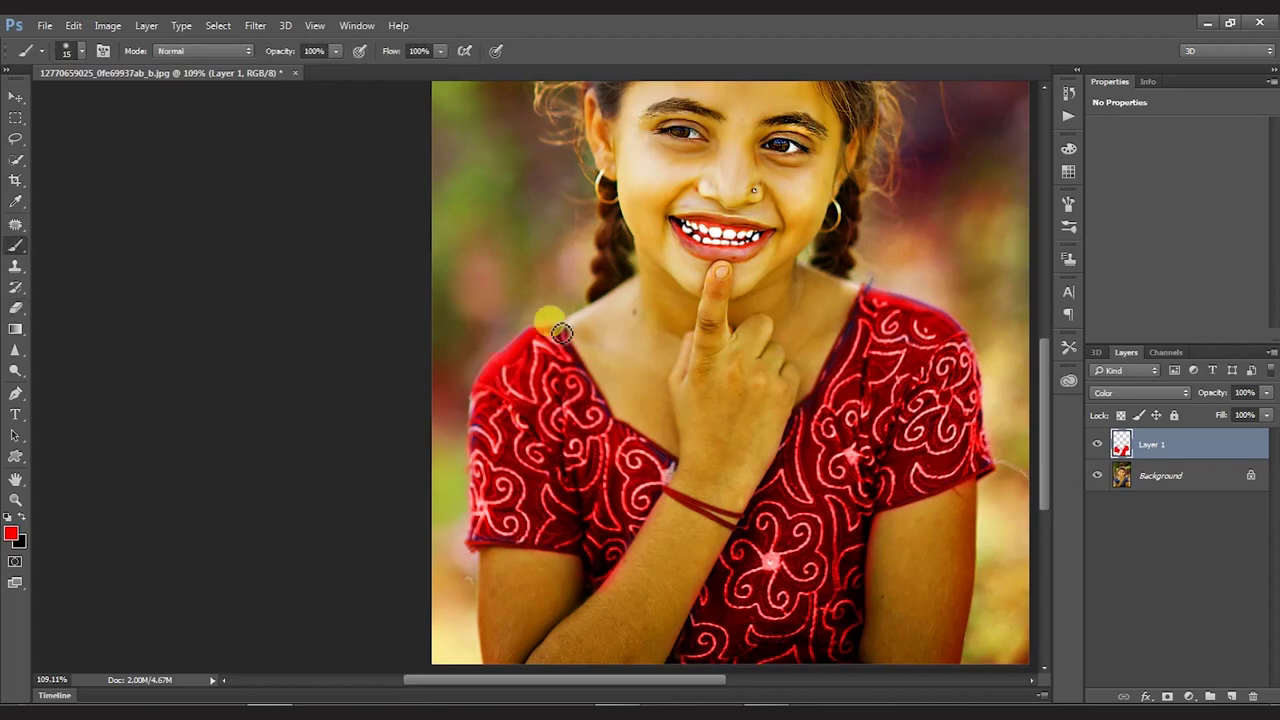
key(z)
key(ctrl+0)
- Shift the dress hue to teal with saturation raised to +100 in Hue/Saturation
key(ctrl+u)
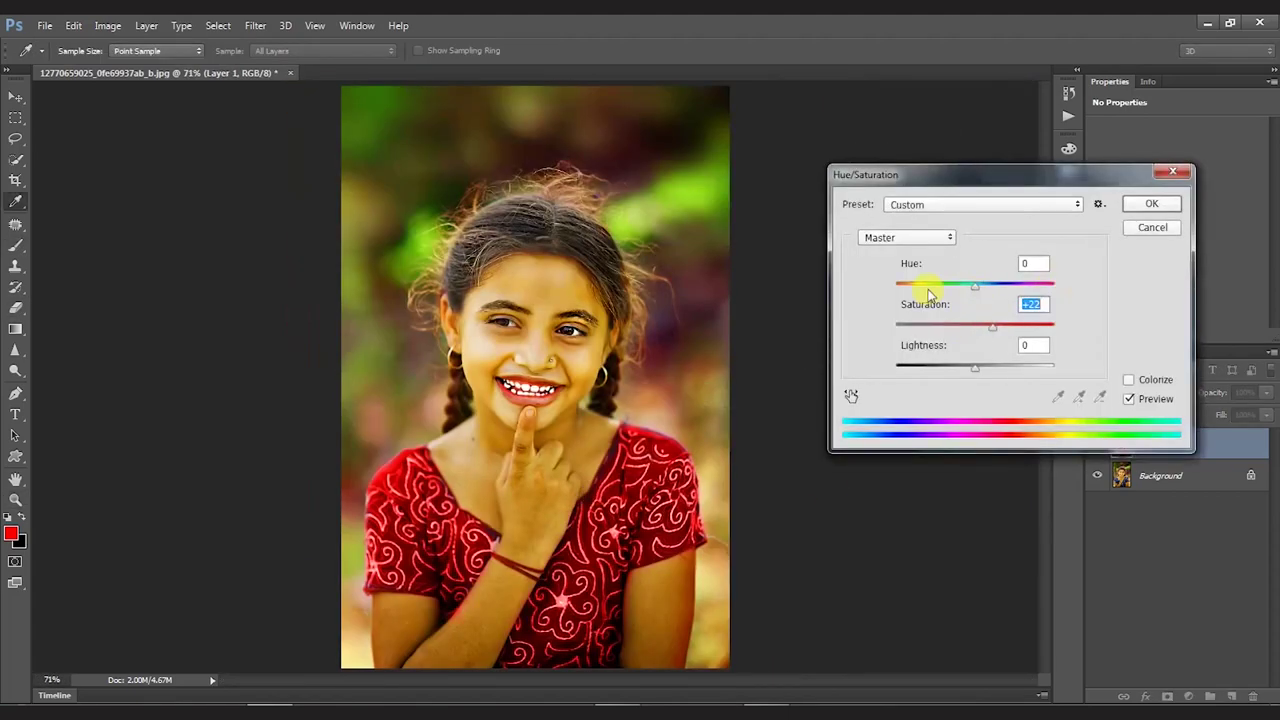
mouse_move(929, 286)
mouse_down()
mouse_move(872, 300)
mouse_move(1060, 294)
mouse_move(914, 286)
mouse_up()
drag(992, 327, 1086, 334)
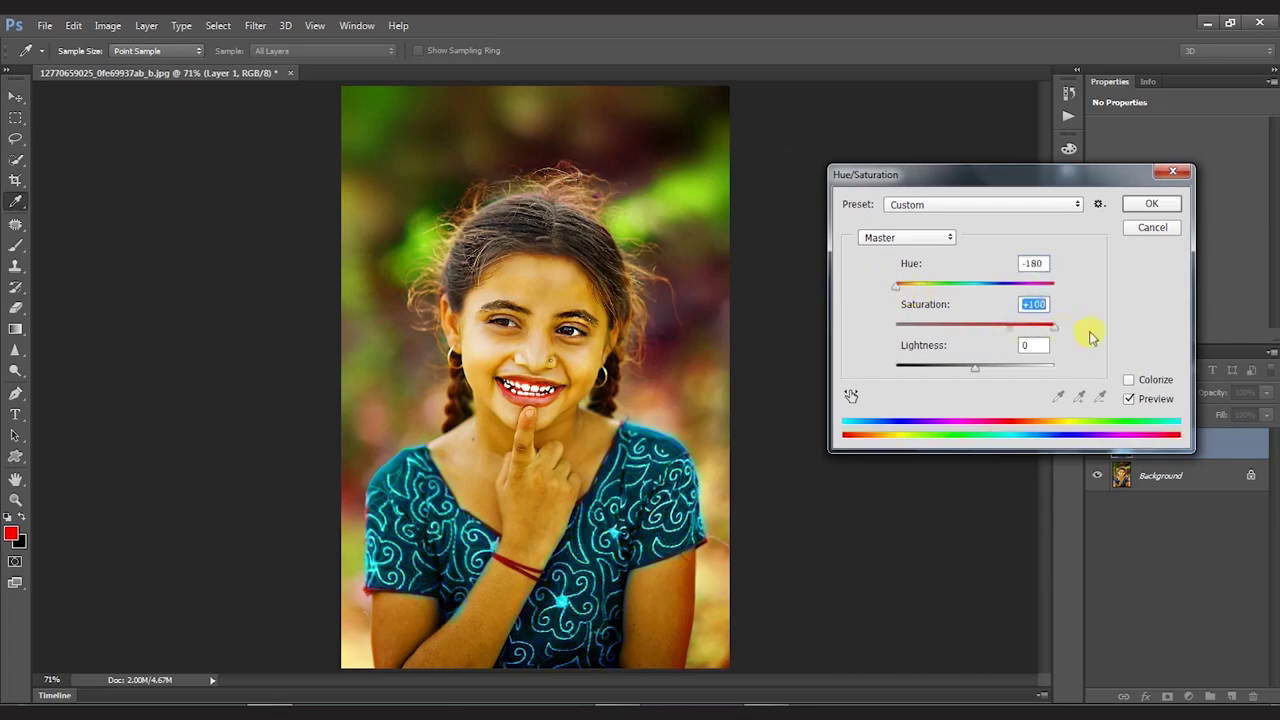
drag(930, 286, 1066, 294)
key(Return)
- Fine-tune the dress colour with a Color Balance adjustment
key(z)
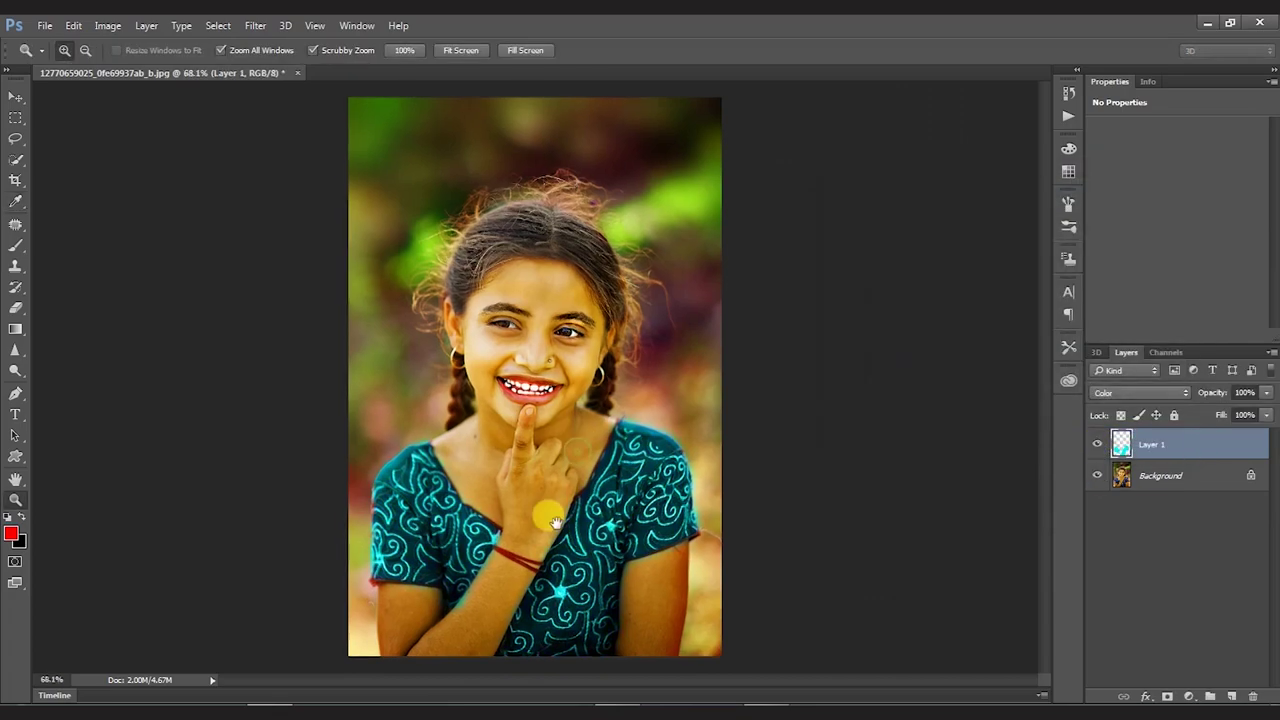
click(535, 487)
key(ctrl+b)
drag(995, 264, 1048, 264)
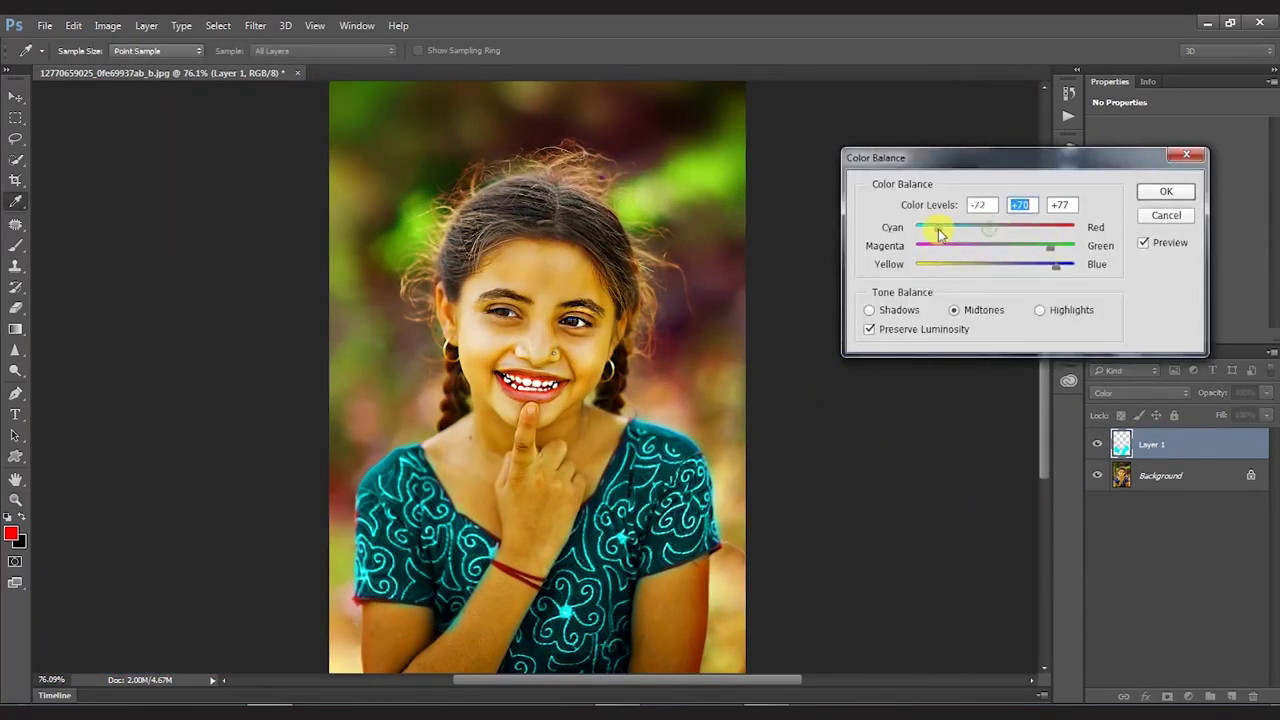
key(Return)
key(ctrl+minus)
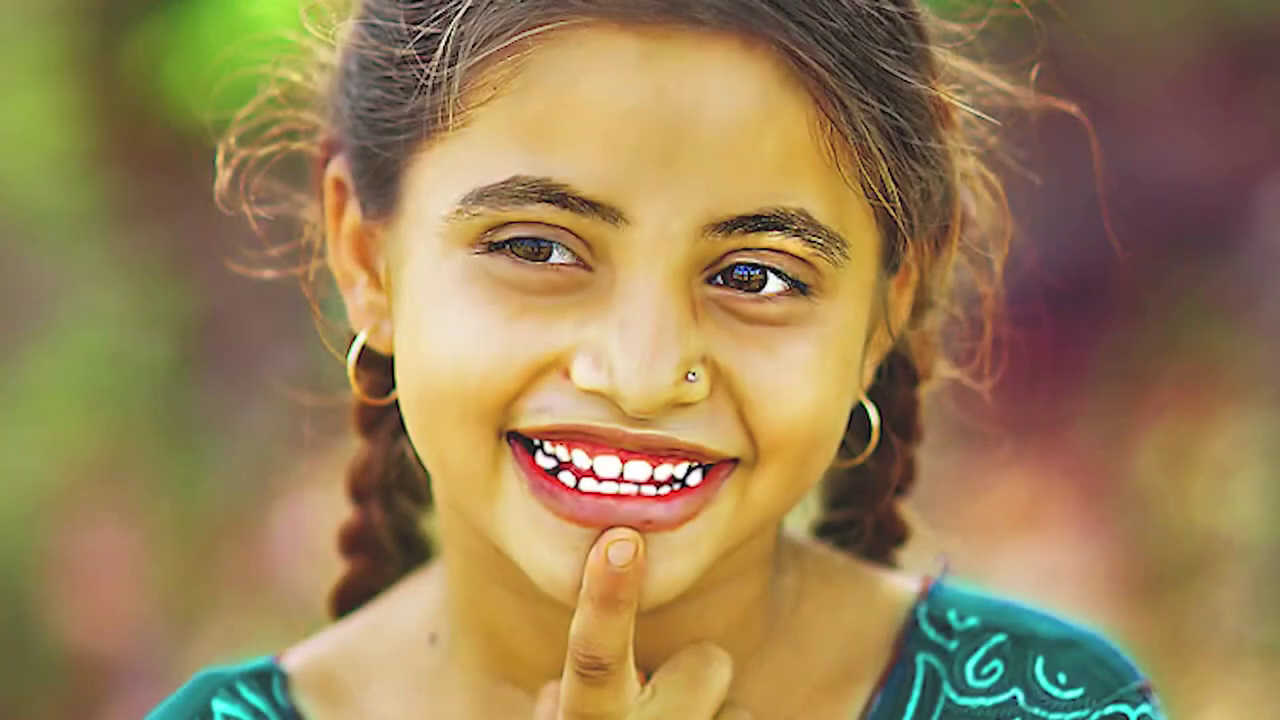